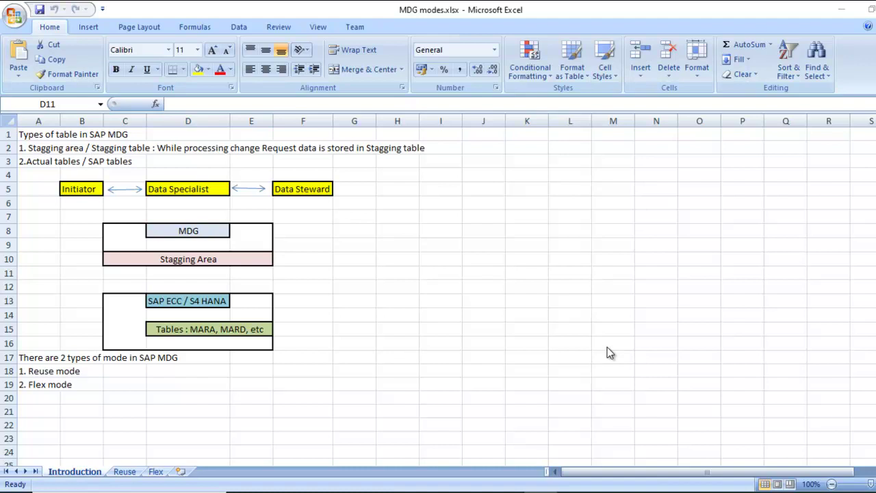
Step: Go over the notes on the Reuse and Flex MDG modes and the staging table definition
{"action": "left_click", "coordinate": [46, 358]}
{"action": "left_click", "coordinate": [50, 370]}
{"action": "left_click", "coordinate": [46, 386]}
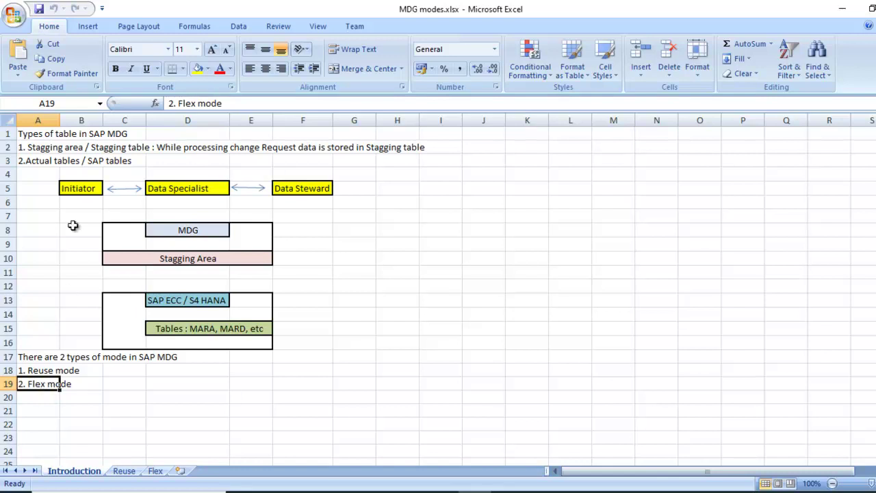
{"action": "left_click", "coordinate": [69, 151]}
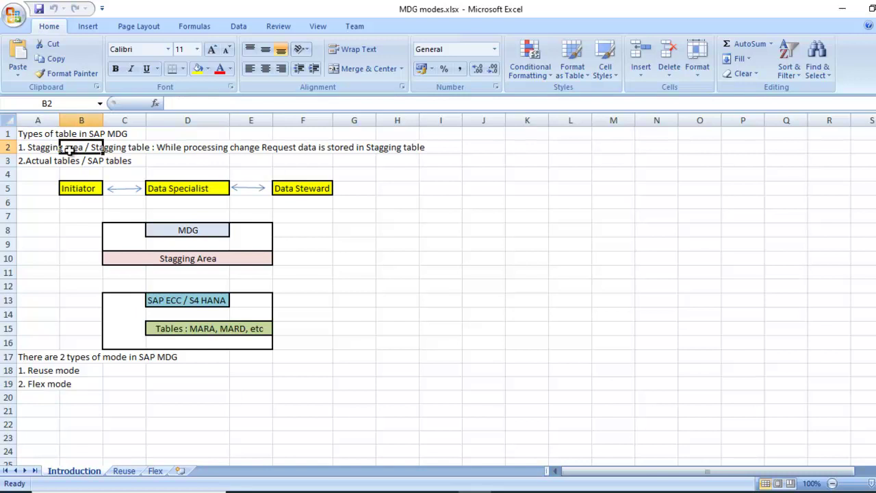
{"action": "left_click", "coordinate": [60, 160]}
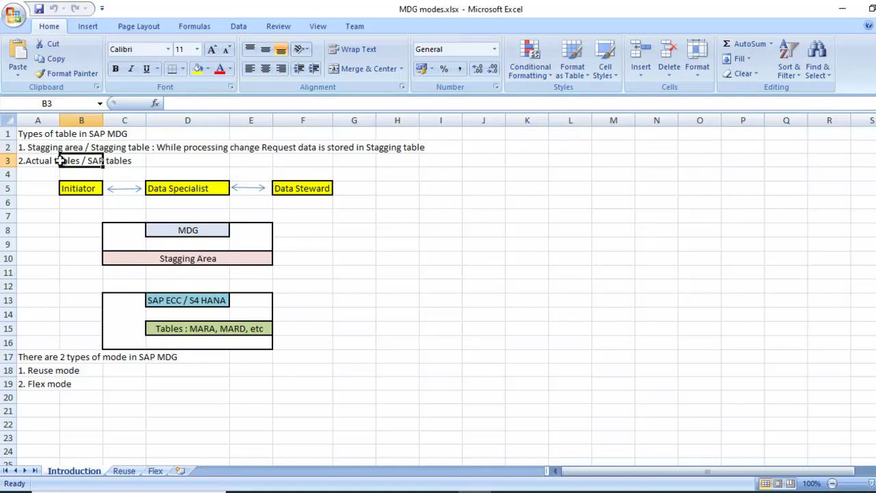
{"action": "left_click", "coordinate": [58, 148]}
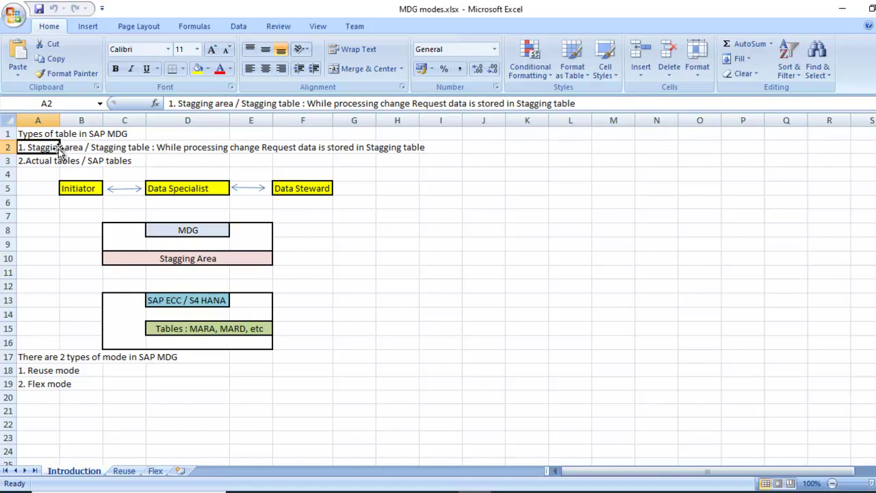
{"action": "left_click", "coordinate": [66, 164]}
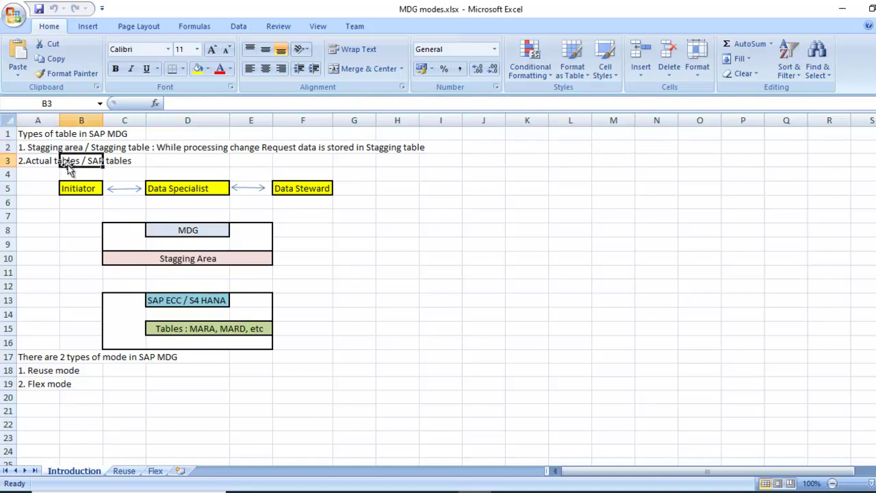
{"action": "left_click", "coordinate": [66, 147]}
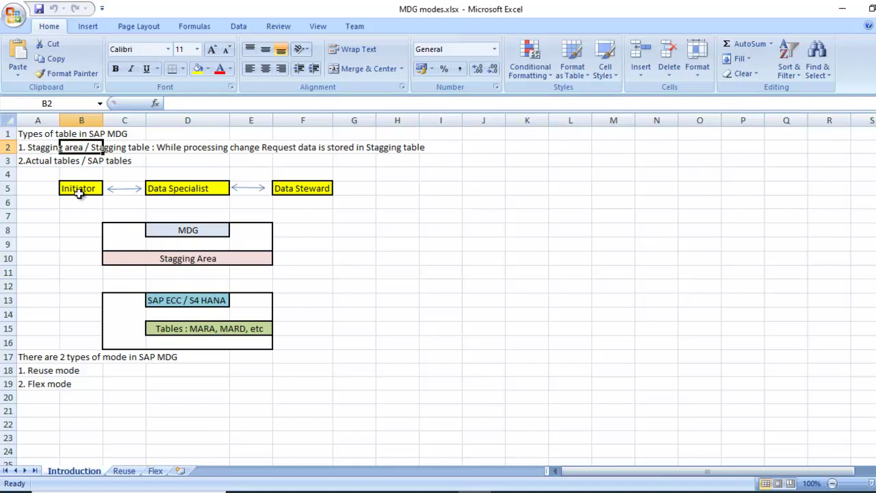
Step: Walk through the Initiator, Data Specialist and Data Steward role boxes
{"action": "left_click", "coordinate": [78, 193]}
{"action": "left_click", "coordinate": [202, 191]}
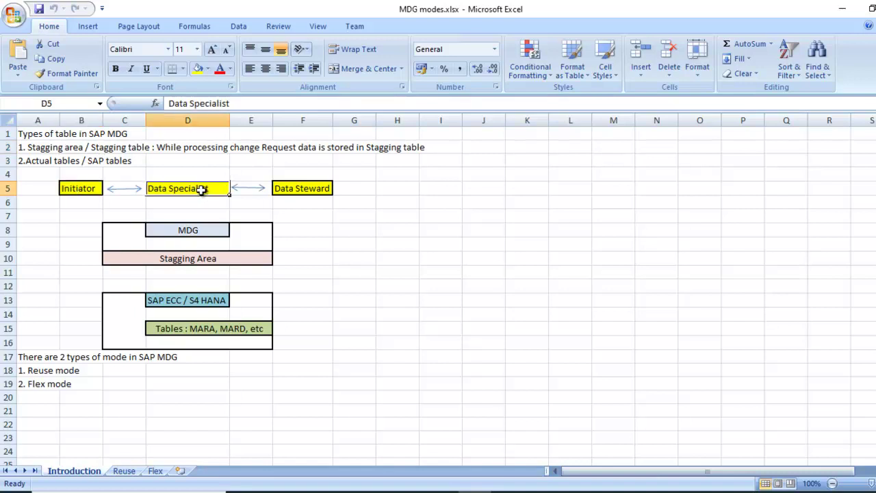
{"action": "left_click", "coordinate": [295, 191]}
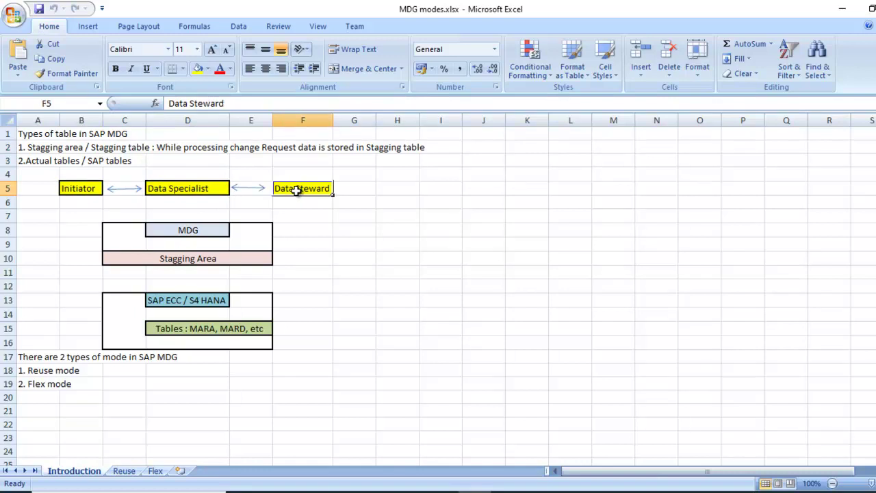
{"action": "left_click", "coordinate": [90, 188]}
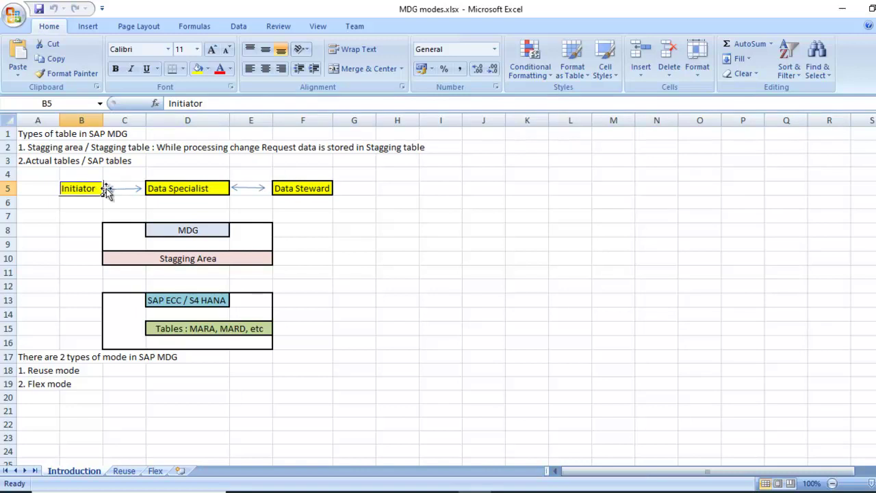
{"action": "left_click", "coordinate": [171, 190]}
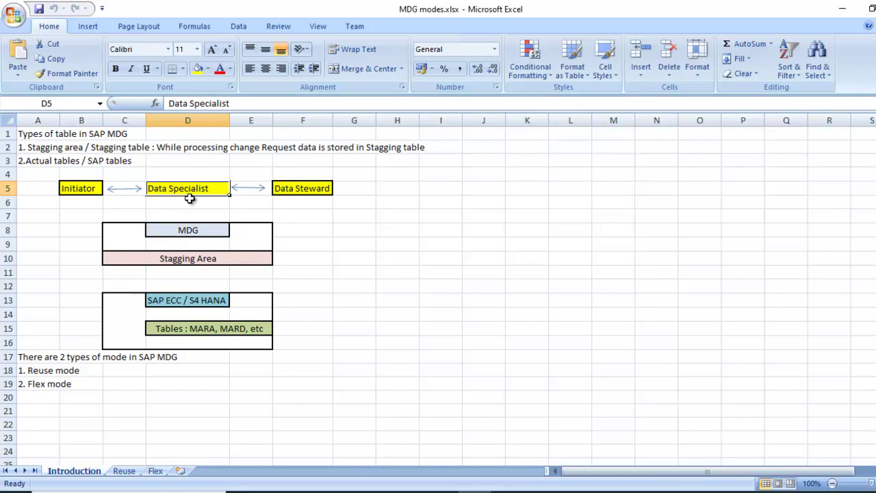
{"action": "left_click", "coordinate": [322, 190]}
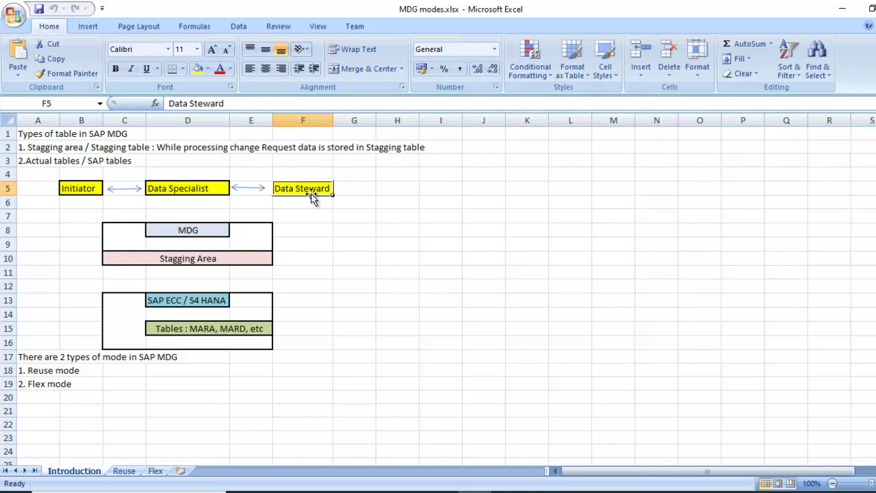
Step: Trace the diagram from MDG through the Stagging Area to the MARA, MARD tables, then bring up SAP
{"action": "left_click", "coordinate": [186, 234]}
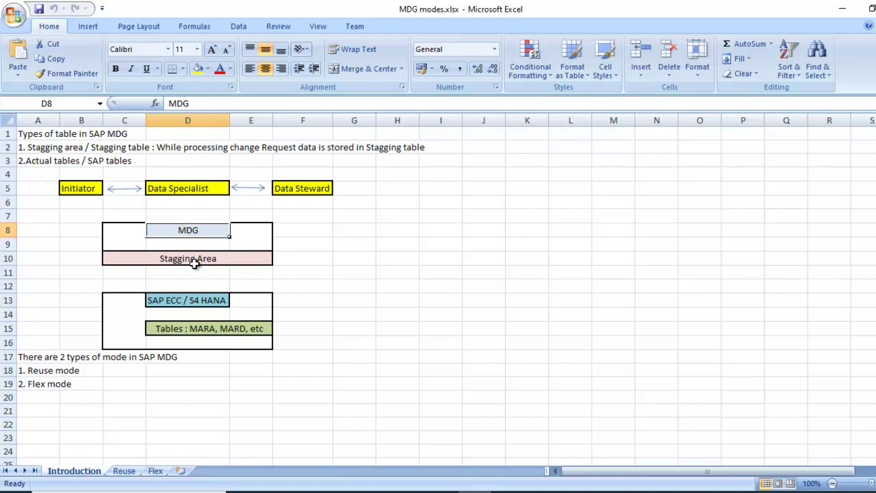
{"action": "left_click", "coordinate": [195, 264]}
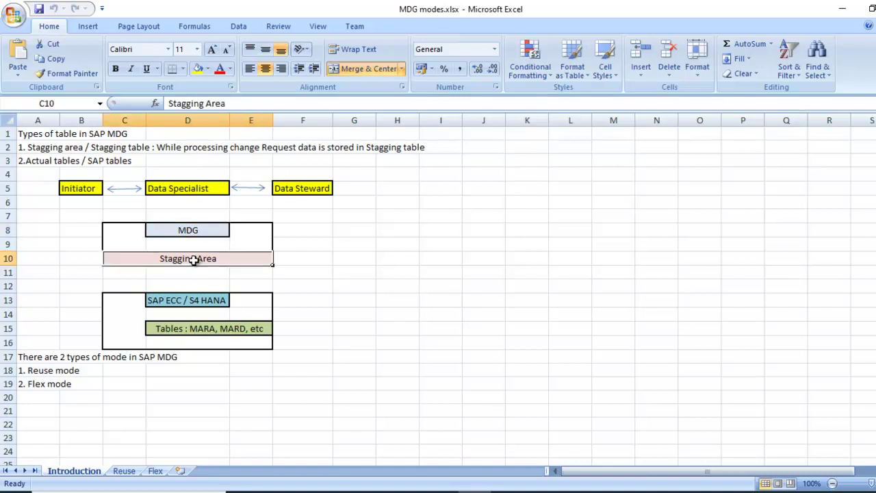
{"action": "left_click", "coordinate": [196, 335]}
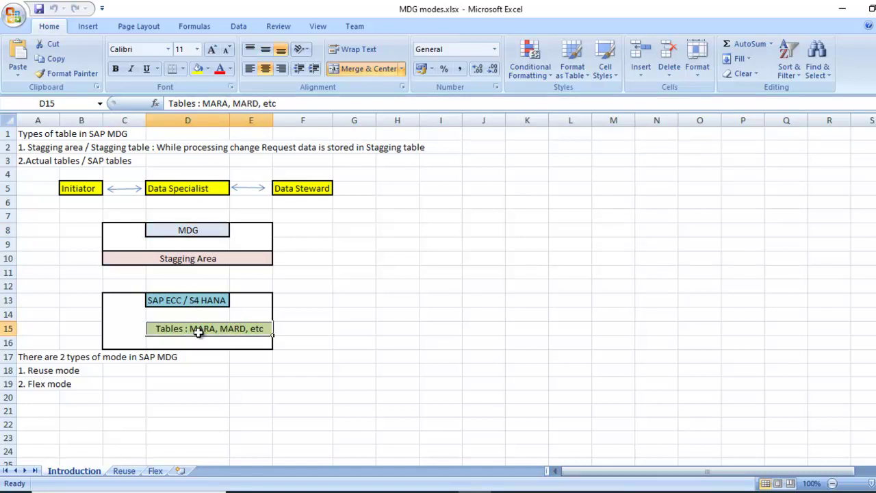
{"action": "left_click", "coordinate": [59, 370]}
{"action": "left_click", "coordinate": [55, 383]}
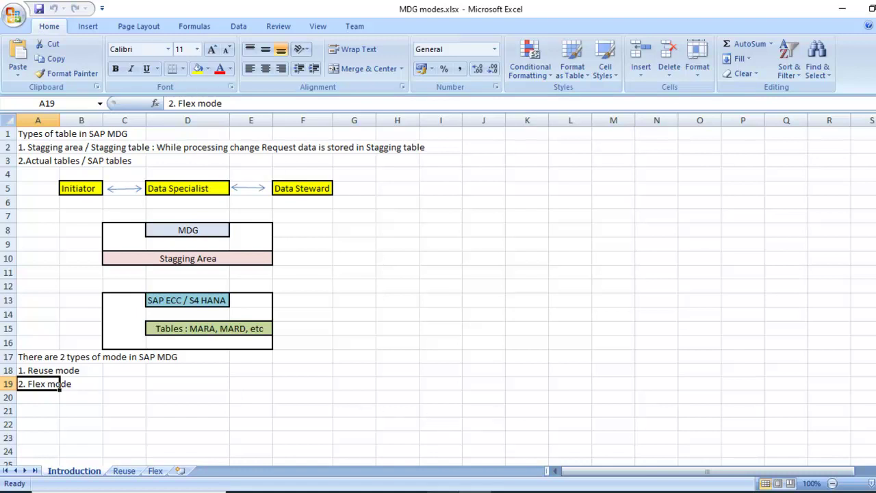
{"action": "left_click", "coordinate": [442, 438]}
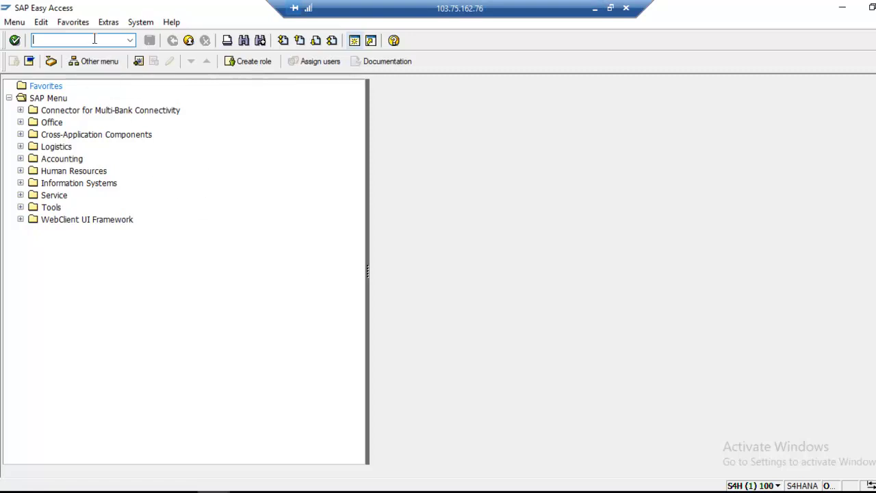
Step: Run program USMD_DATA_MODEL from SE38 for data model BP to list its generated tables
{"action": "type", "text": "se38"}
{"action": "key", "text": "Return"}
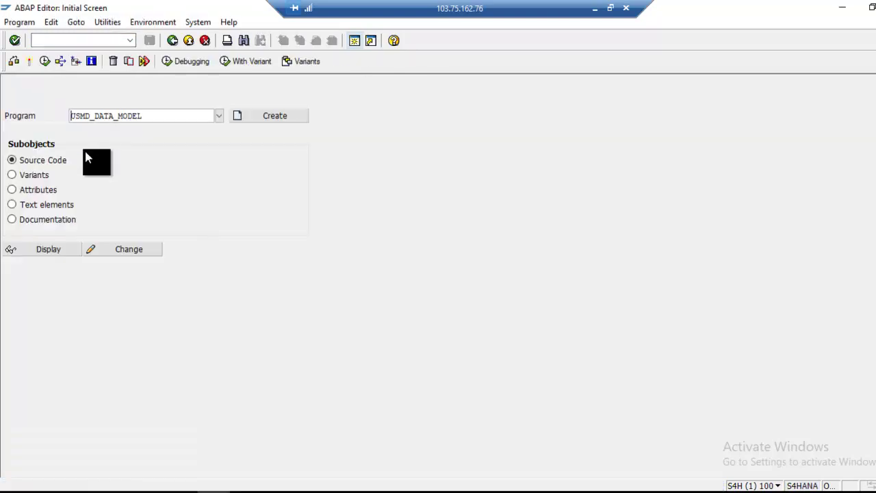
{"action": "left_click_drag", "start_coordinate": [143, 115], "coordinate": [65, 115]}
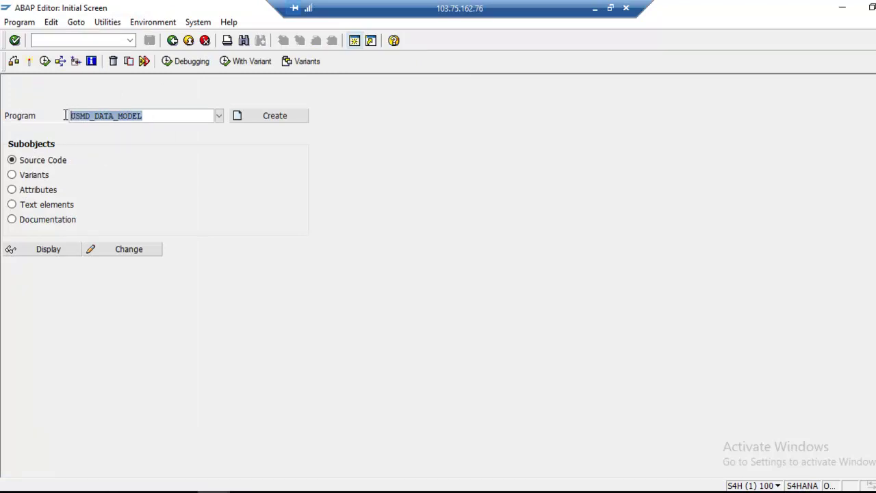
{"action": "left_click", "coordinate": [44, 61]}
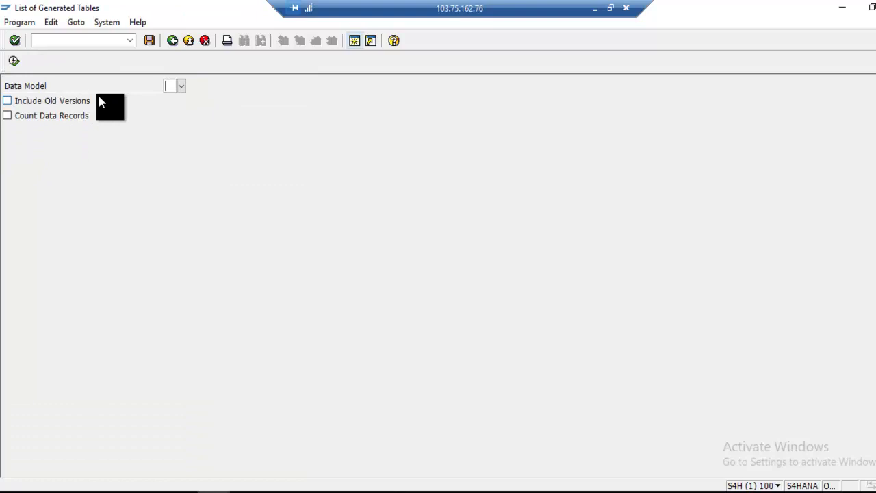
{"action": "type", "text": "BP"}
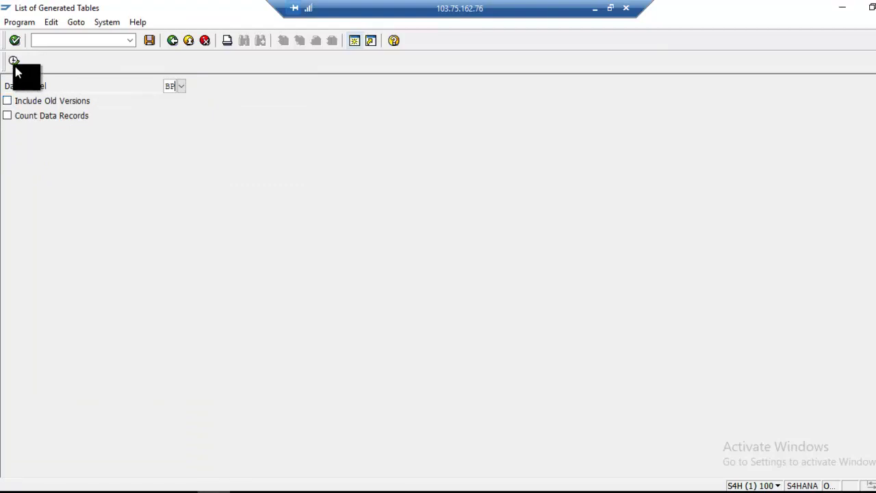
{"action": "left_click", "coordinate": [13, 61]}
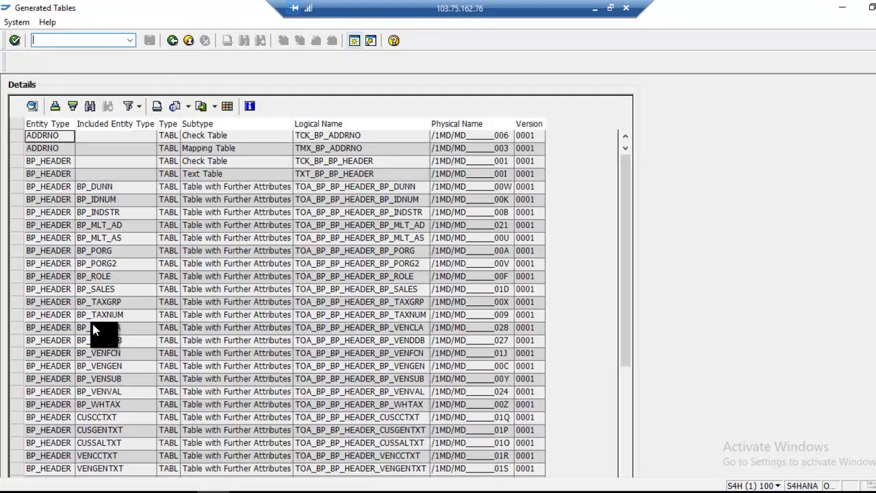
{"action": "scroll", "coordinate": [93, 330], "scroll_direction": "down", "scroll_amount": 4}
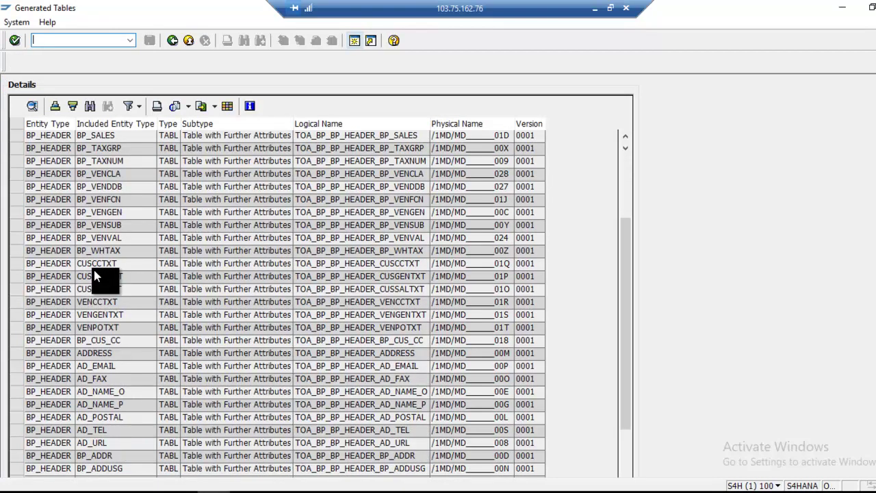
{"action": "scroll", "coordinate": [100, 234], "scroll_direction": "up", "scroll_amount": 1}
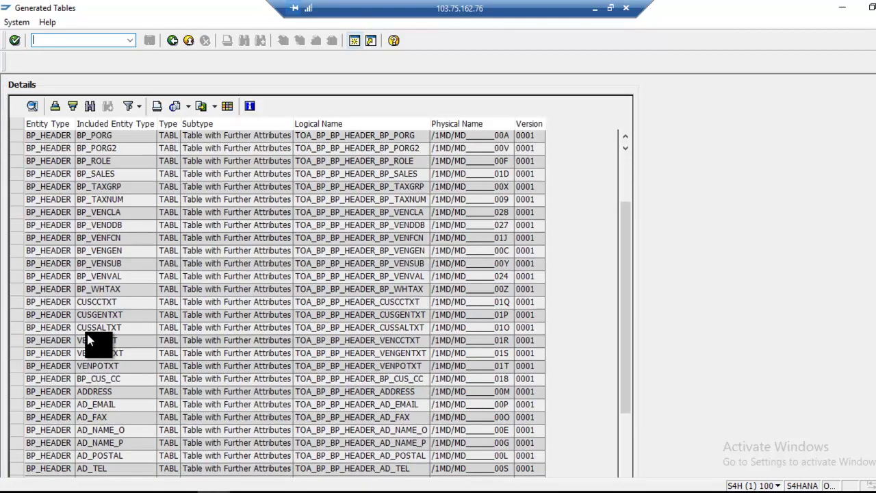
{"action": "scroll", "coordinate": [76, 326], "scroll_direction": "up", "scroll_amount": 2}
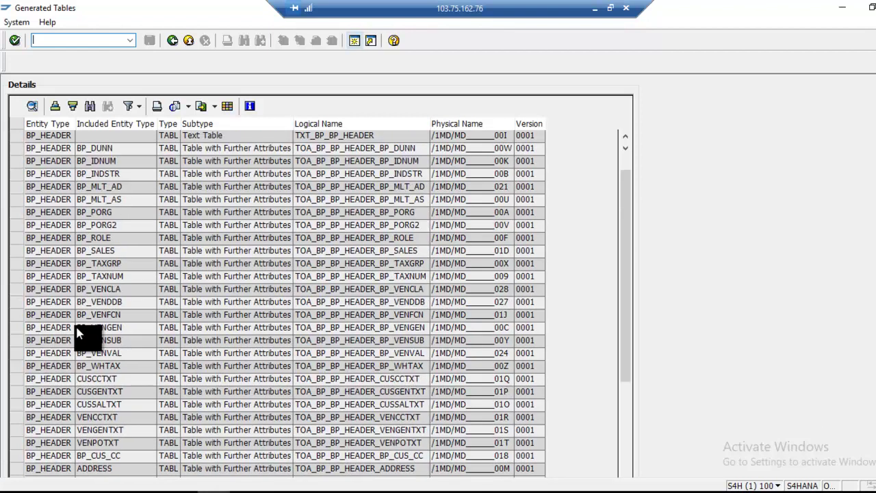
{"action": "scroll", "coordinate": [76, 324], "scroll_direction": "down", "scroll_amount": 1}
{"action": "scroll", "coordinate": [74, 383], "scroll_direction": "down", "scroll_amount": 2}
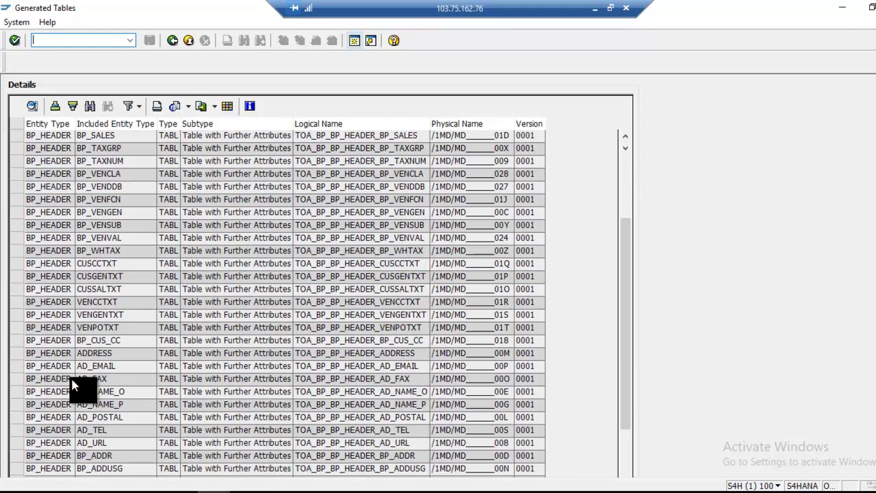
{"action": "scroll", "coordinate": [108, 249], "scroll_direction": "up", "scroll_amount": 2}
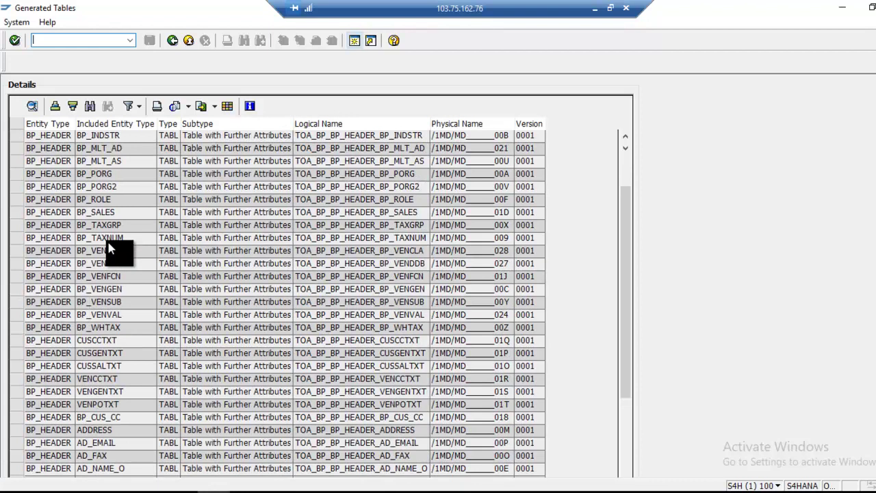
{"action": "scroll", "coordinate": [108, 248], "scroll_direction": "down", "scroll_amount": 3}
{"action": "scroll", "coordinate": [107, 243], "scroll_direction": "down", "scroll_amount": 2}
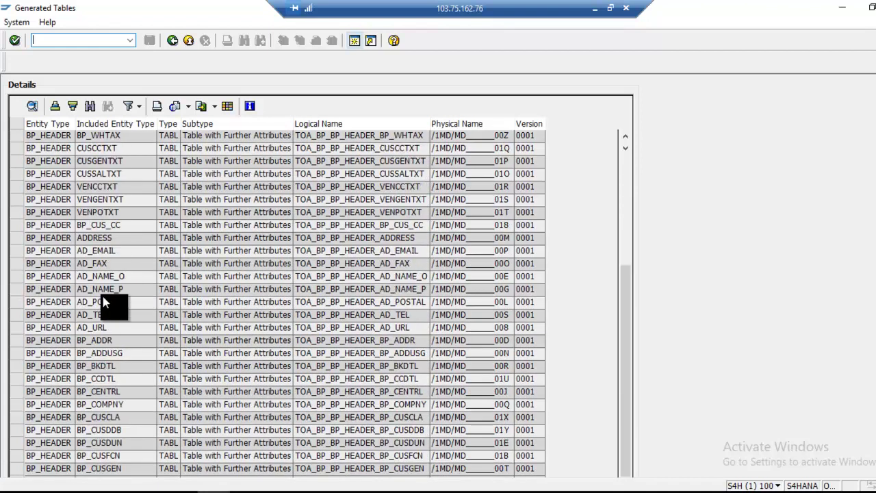
{"action": "double_click", "coordinate": [110, 389]}
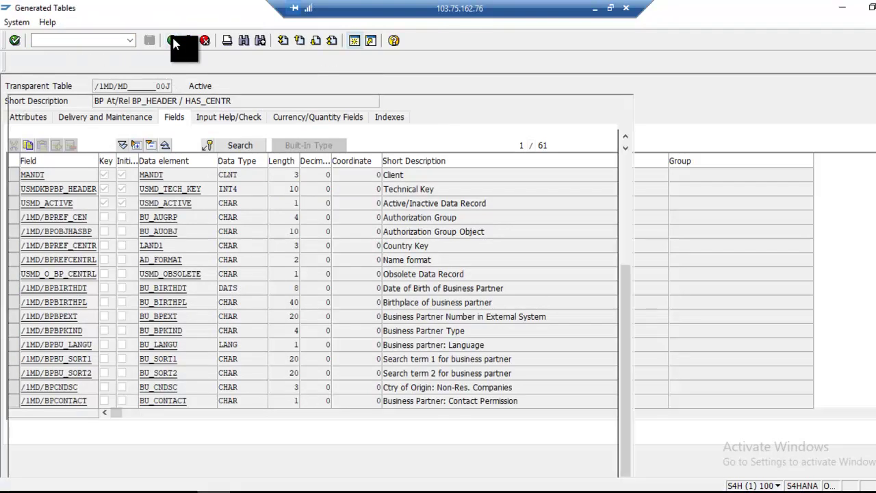
{"action": "left_click", "coordinate": [172, 41]}
{"action": "left_click", "coordinate": [472, 393]}
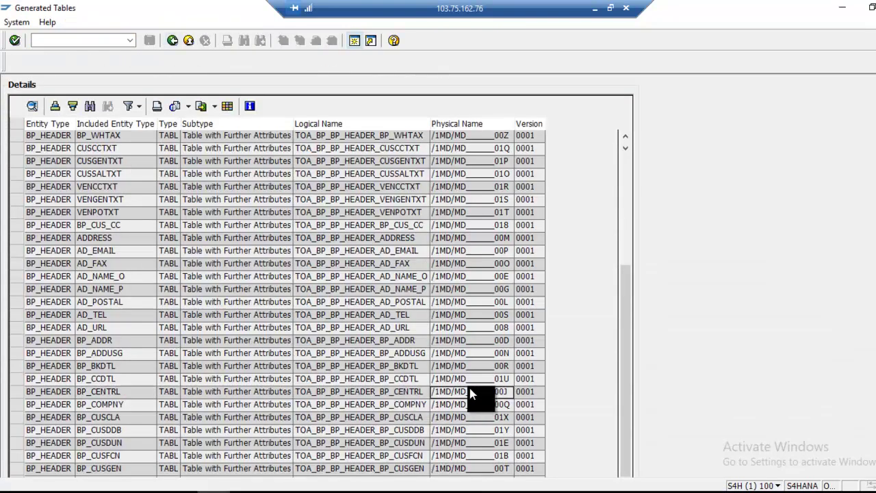
Step: Open the BP_CENTRL staging table in SE11, review fields like /1MD/BPREF_CEN and /1MD/BPBIRTHDT, and open its contents
{"action": "double_click", "coordinate": [472, 393]}
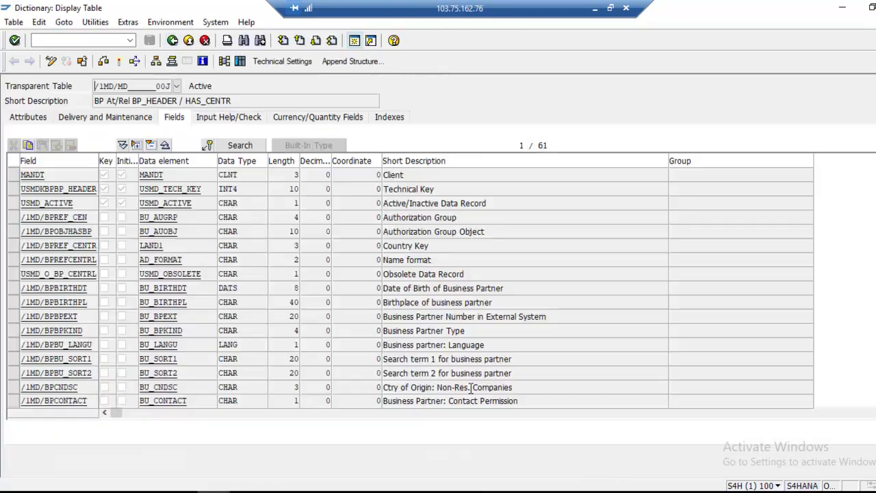
{"action": "double_click", "coordinate": [95, 88]}
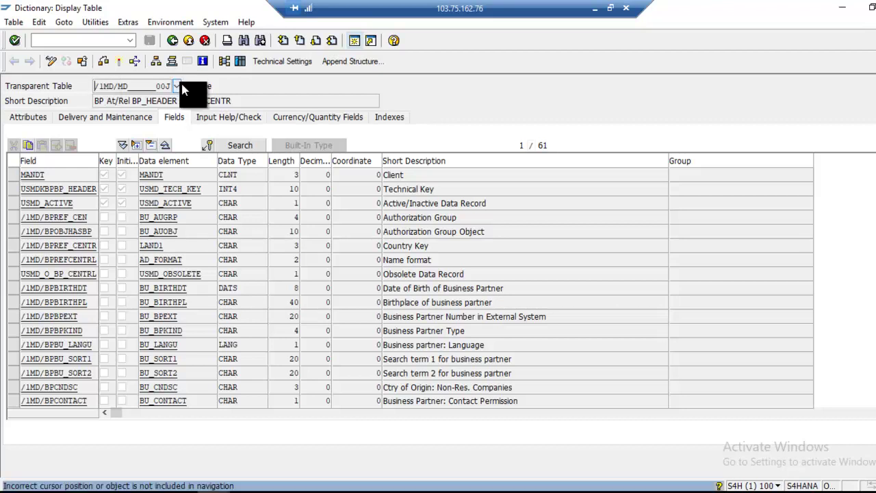
{"action": "left_click_drag", "start_coordinate": [95, 86], "coordinate": [180, 86]}
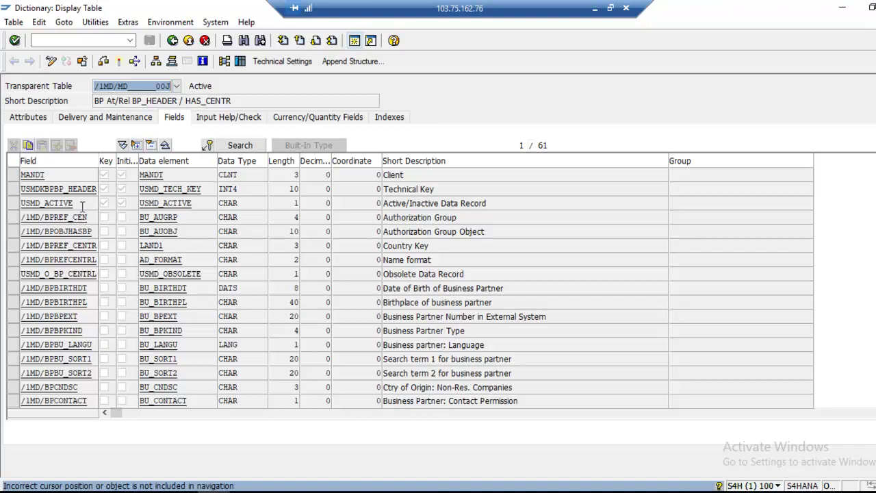
{"action": "left_click_drag", "start_coordinate": [95, 219], "coordinate": [60, 221]}
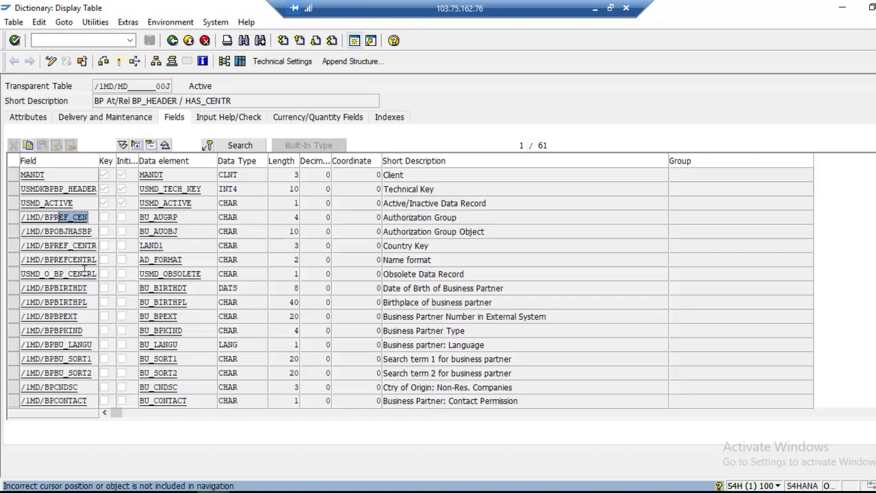
{"action": "left_click_drag", "start_coordinate": [90, 289], "coordinate": [54, 290]}
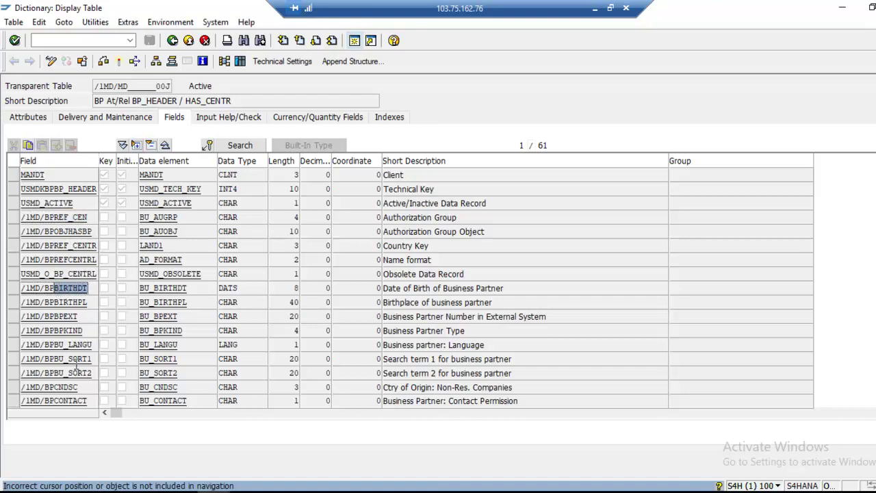
{"action": "scroll", "coordinate": [83, 396], "scroll_direction": "down", "scroll_amount": 2}
{"action": "scroll", "coordinate": [84, 395], "scroll_direction": "up", "scroll_amount": 2}
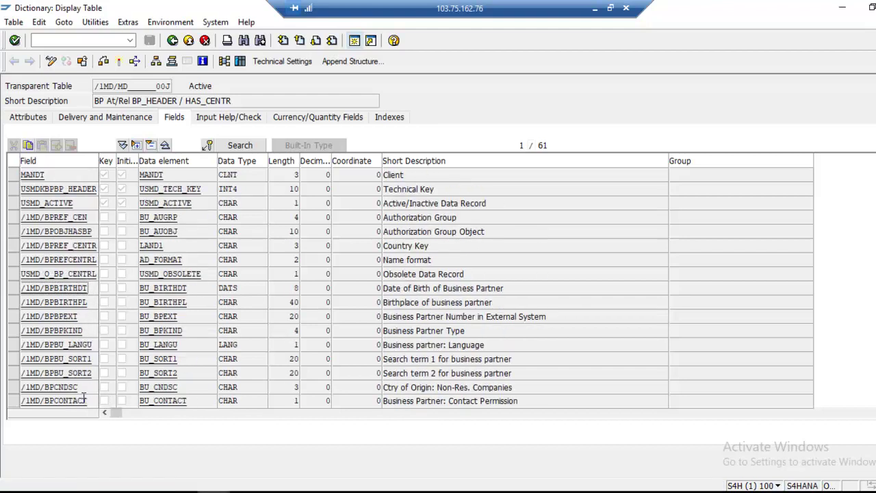
{"action": "left_click", "coordinate": [236, 62]}
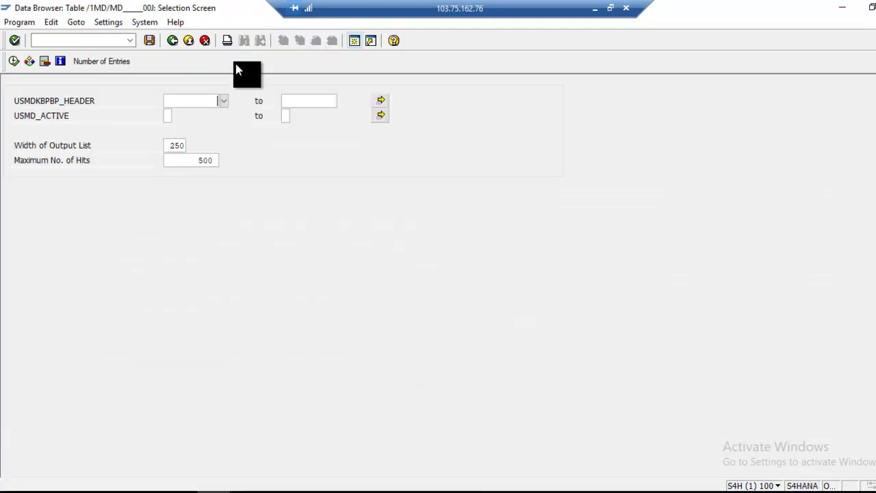
Step: Show the staging table's entries, then start a new SAP session
{"action": "left_click", "coordinate": [12, 62]}
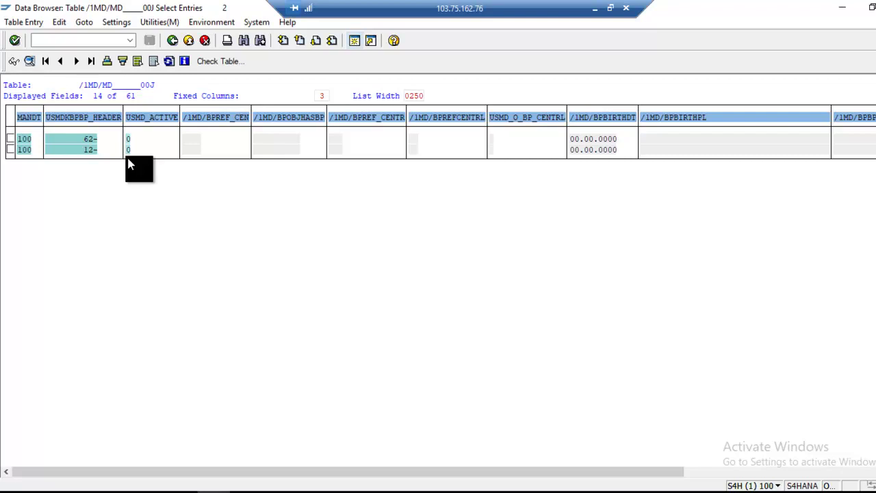
{"action": "left_click", "coordinate": [369, 41]}
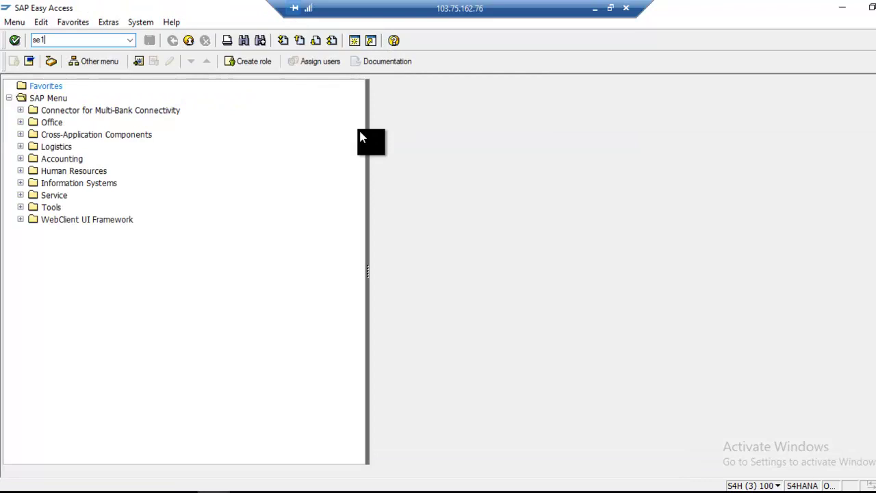
Step: Start transaction SE11 with BUT000 as the database table
{"action": "key", "text": "Return"}
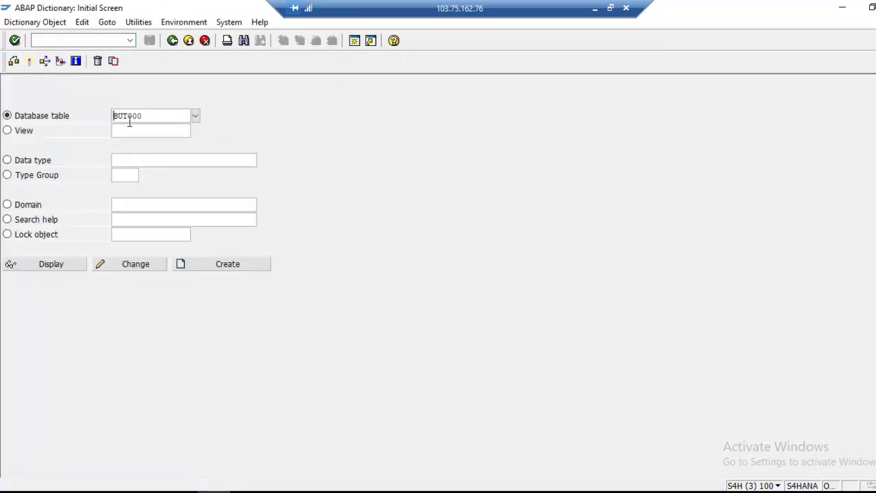
Step: Display table BUT000, list its business partner entries, then go back to the selection screen
{"action": "left_click", "coordinate": [56, 267]}
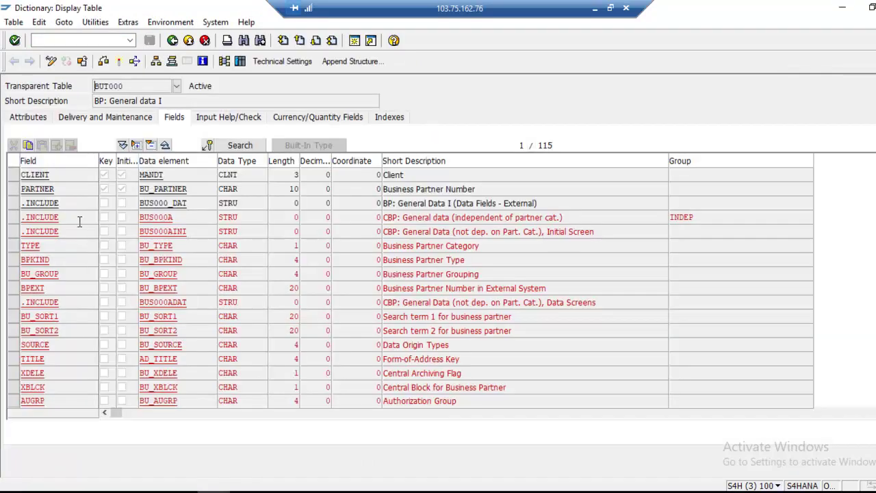
{"action": "left_click", "coordinate": [241, 62]}
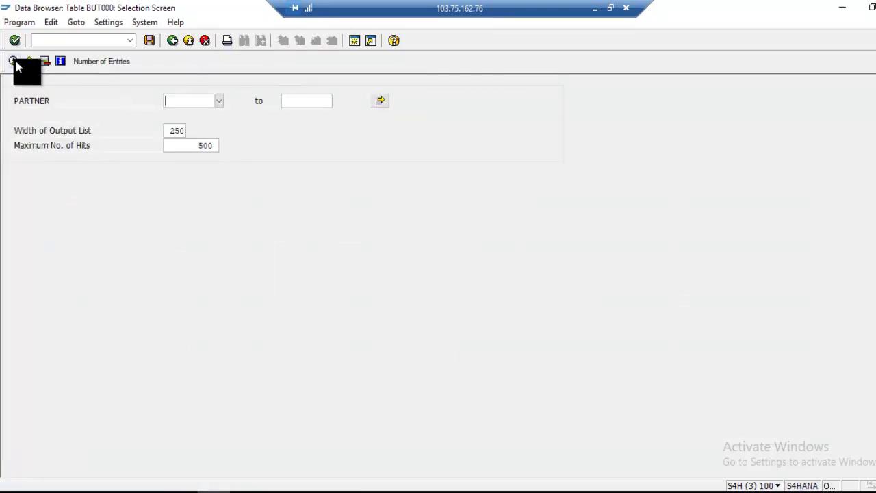
{"action": "left_click", "coordinate": [14, 62]}
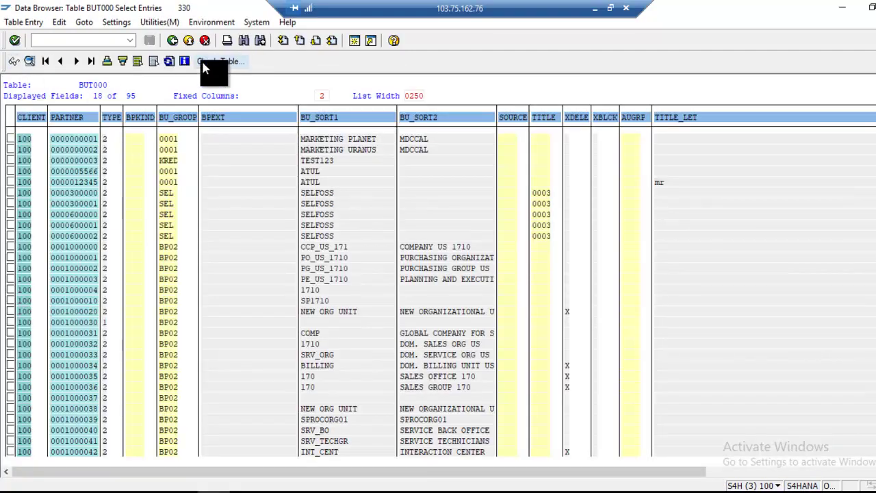
{"action": "left_click", "coordinate": [172, 41]}
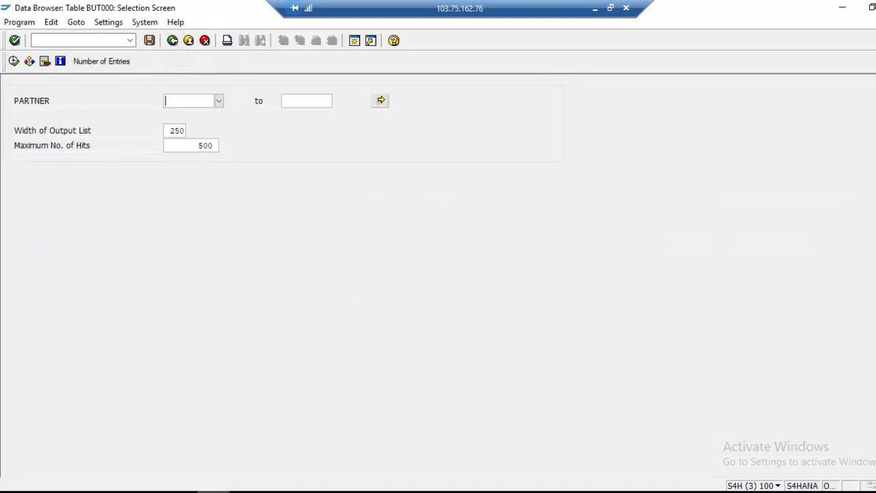
Step: Check the staging record's USMD_ACTIVE value, then return to the BUT000 field definitions
{"action": "left_click", "coordinate": [157, 431]}
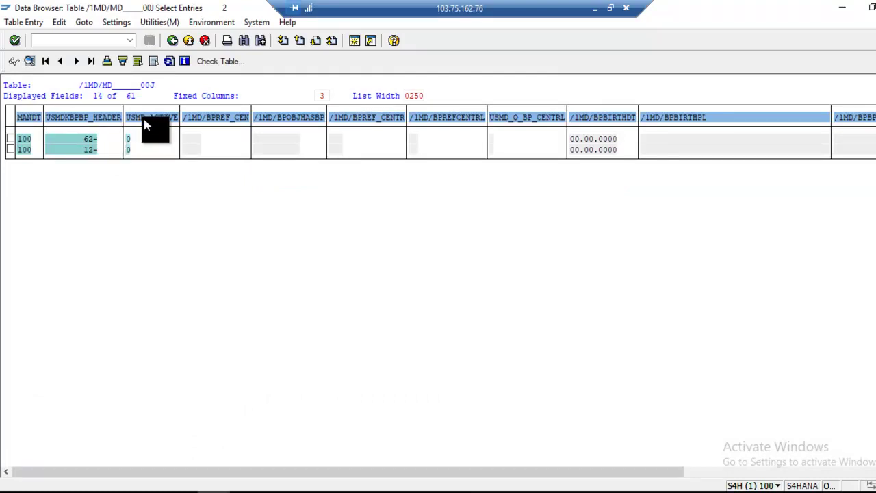
{"action": "left_click", "coordinate": [129, 141]}
{"action": "mouse_move", "coordinate": [211, 488]}
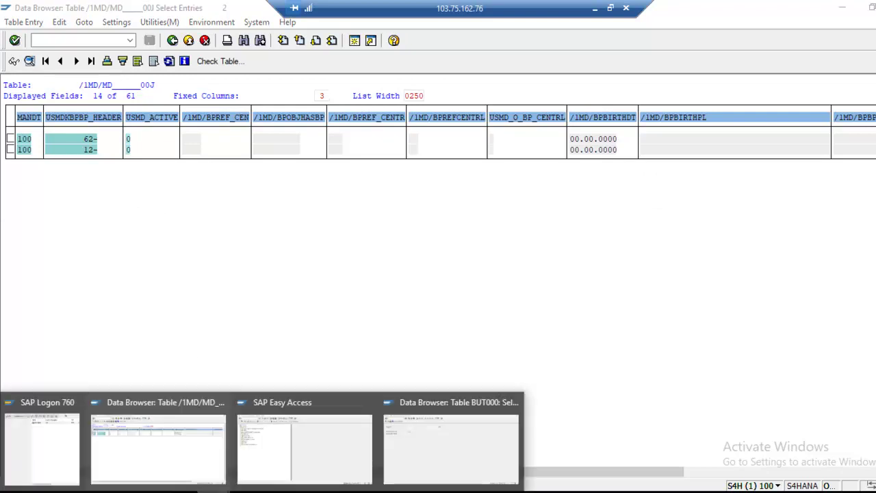
{"action": "left_click", "coordinate": [348, 449]}
{"action": "mouse_move", "coordinate": [211, 487]}
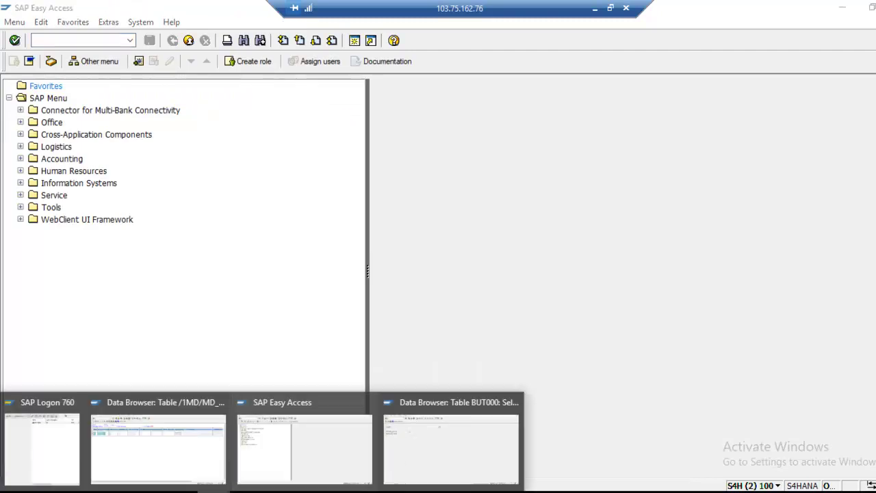
{"action": "left_click", "coordinate": [461, 440]}
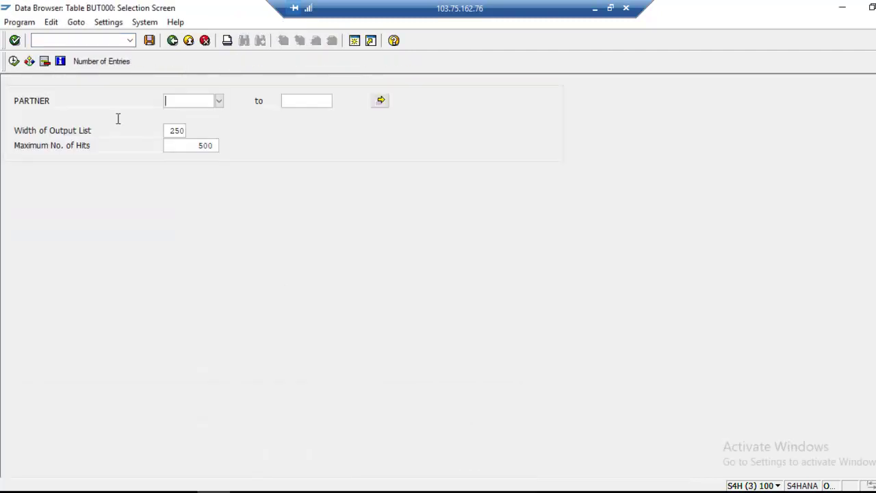
{"action": "left_click", "coordinate": [170, 40]}
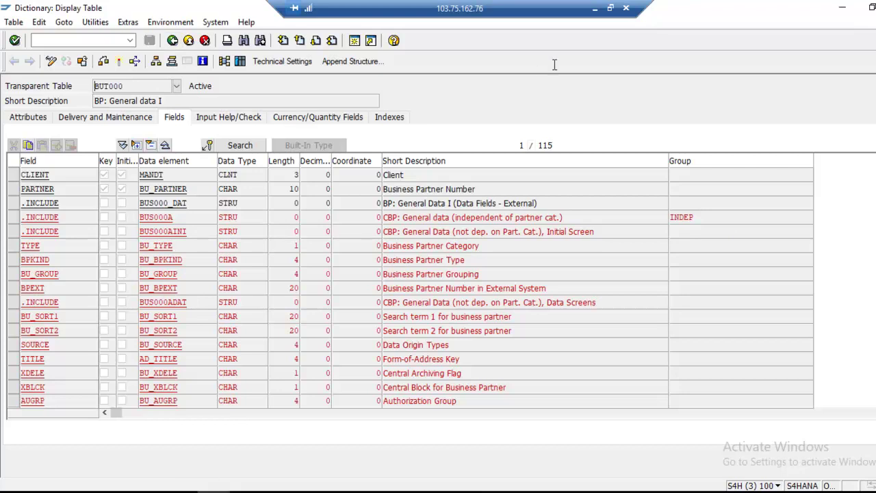
Step: Read the Reuse sheet notes on erased staging data and the Reuse mode domains
{"action": "left_click", "coordinate": [594, 14]}
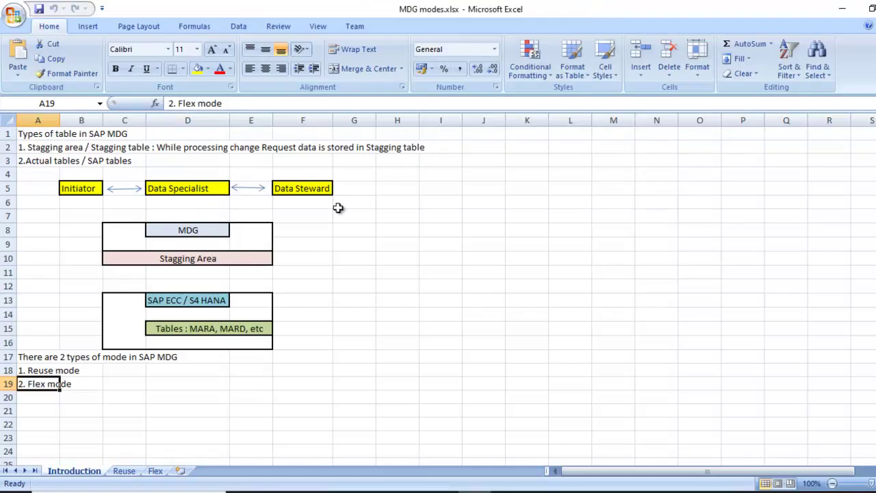
{"action": "left_click", "coordinate": [124, 471]}
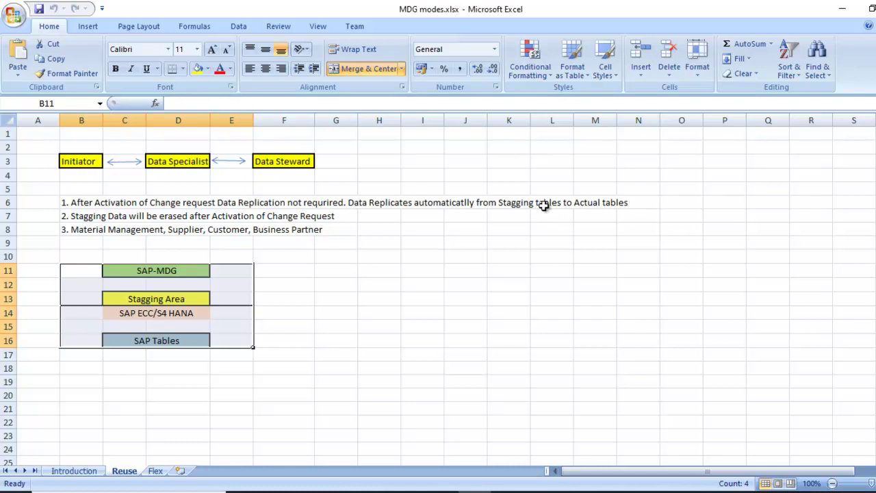
{"action": "left_click", "coordinate": [84, 220]}
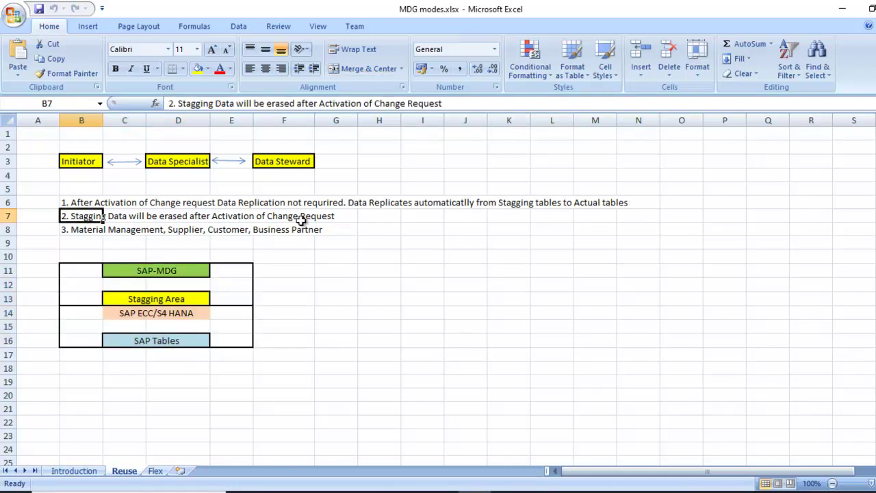
{"action": "left_click", "coordinate": [77, 231]}
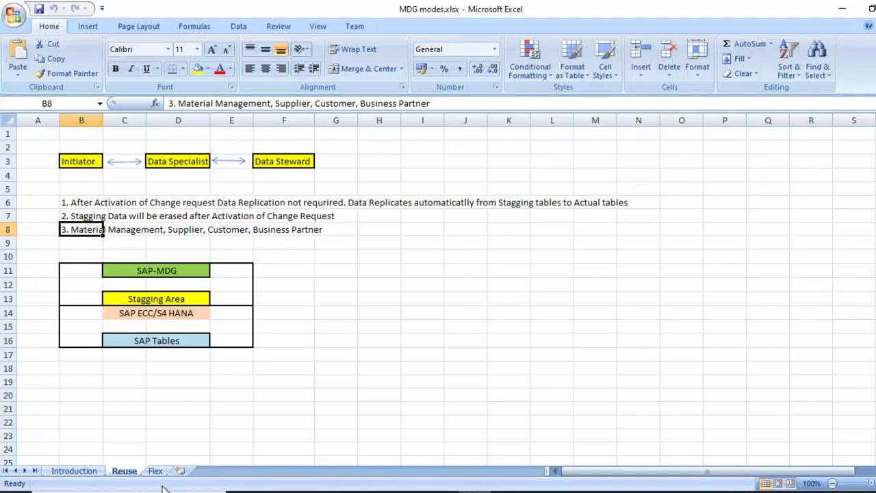
{"action": "key", "text": "alt+Tab"}
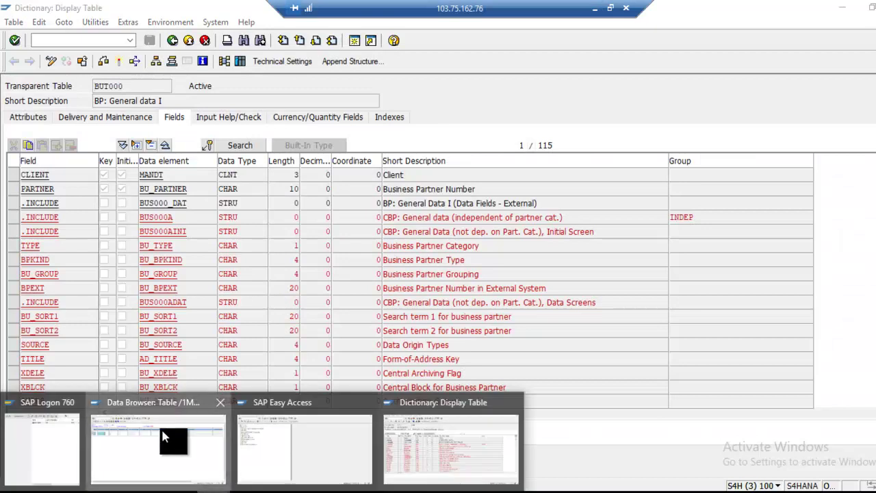
{"action": "left_click", "coordinate": [175, 440]}
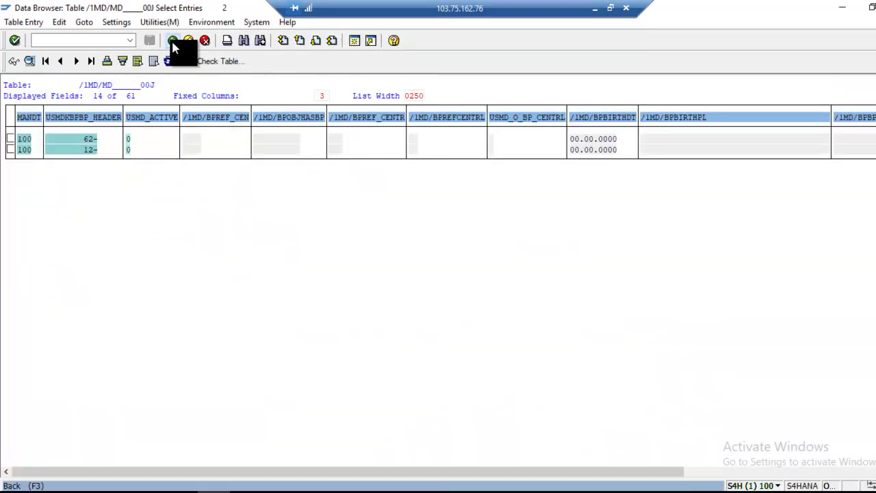
{"action": "left_click", "coordinate": [594, 8]}
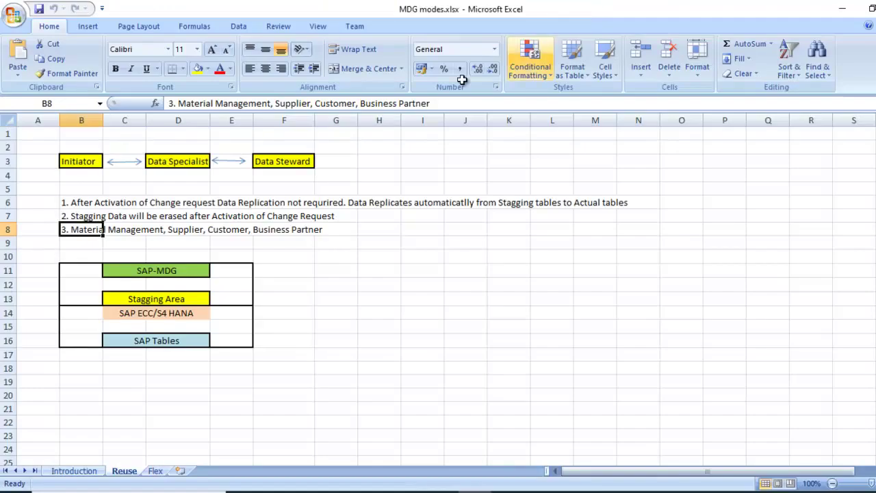
Step: Read the Flex sheet notes in C6–C8 on replication methods and staging data, then return to SAP
{"action": "left_click", "coordinate": [156, 470]}
{"action": "left_click", "coordinate": [121, 173]}
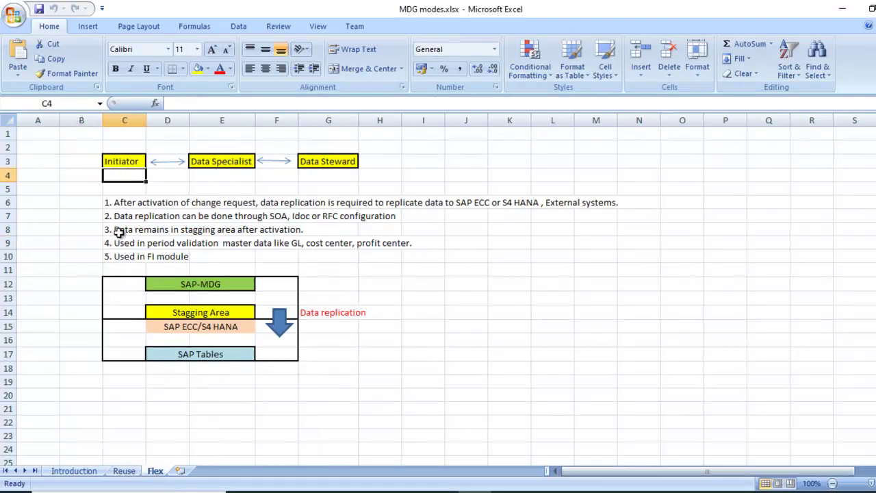
{"action": "left_click", "coordinate": [121, 204]}
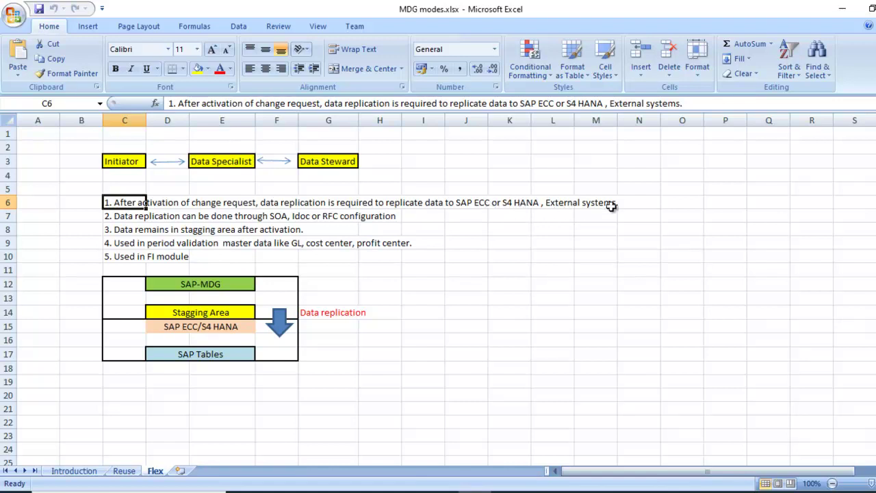
{"action": "left_click", "coordinate": [121, 228]}
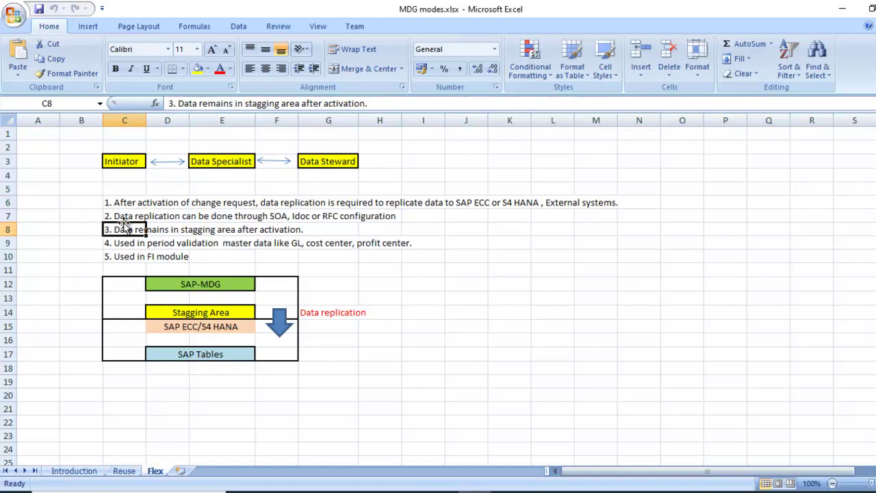
{"action": "left_click", "coordinate": [126, 214]}
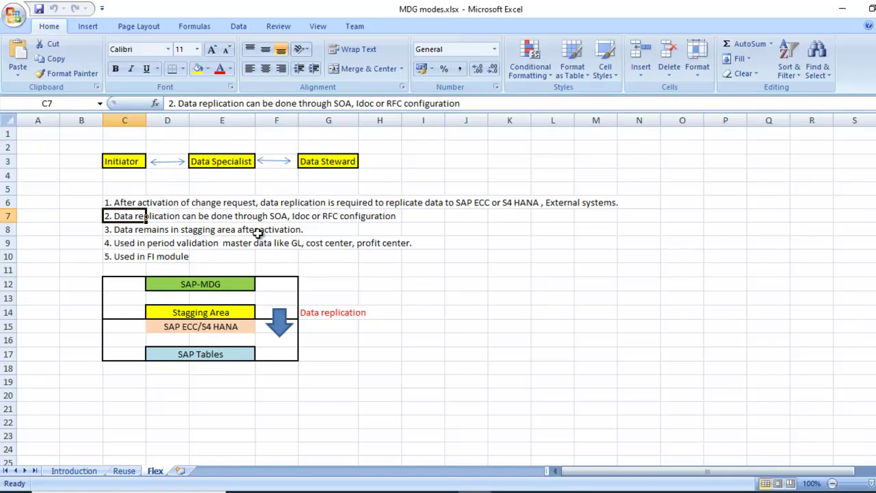
{"action": "left_click", "coordinate": [115, 230]}
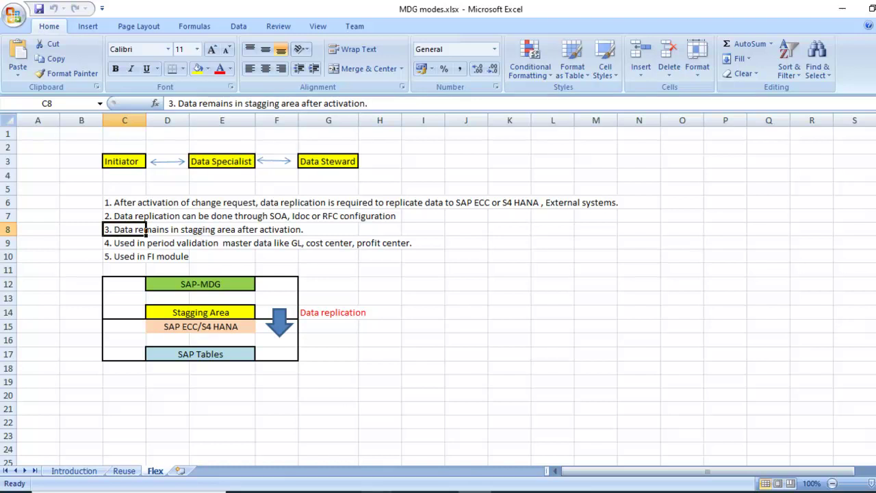
{"action": "left_click", "coordinate": [442, 491]}
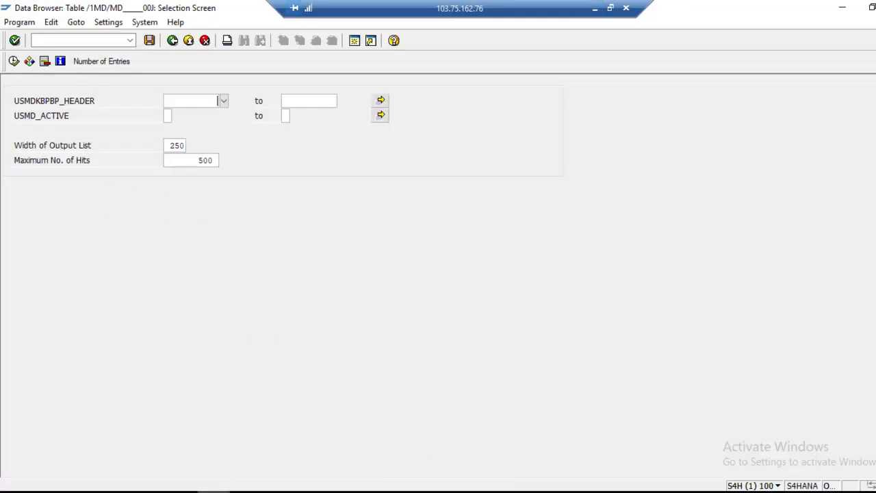
Step: List the BP staging table entries, then back out to the generated tables selection screen
{"action": "mouse_move", "coordinate": [212, 490]}
{"action": "left_click", "coordinate": [201, 449]}
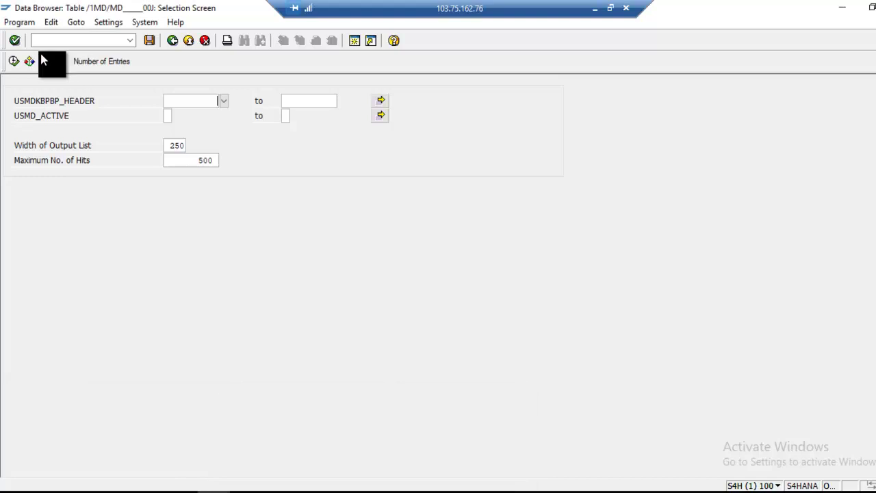
{"action": "left_click", "coordinate": [13, 61]}
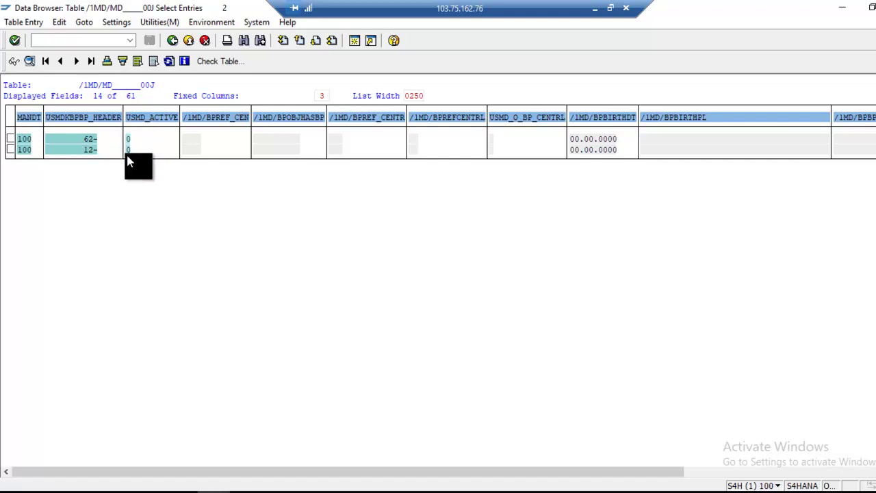
{"action": "left_click", "coordinate": [172, 42]}
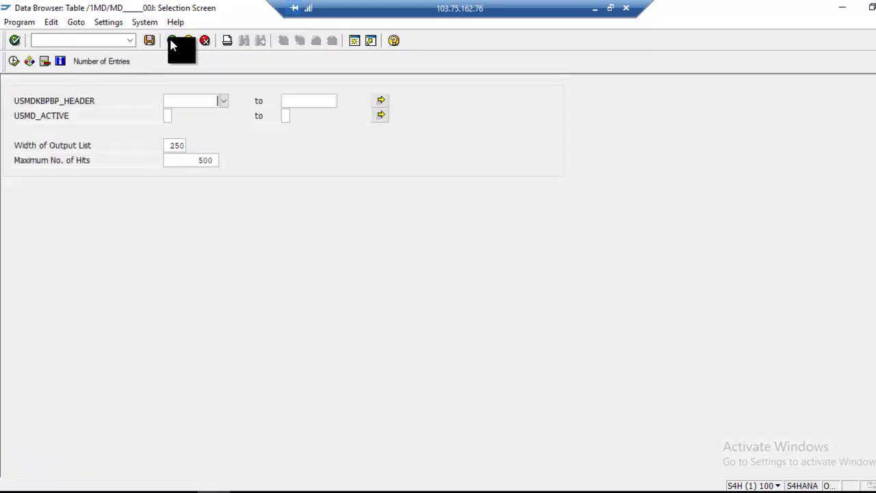
{"action": "left_click", "coordinate": [171, 41]}
{"action": "left_click", "coordinate": [170, 40]}
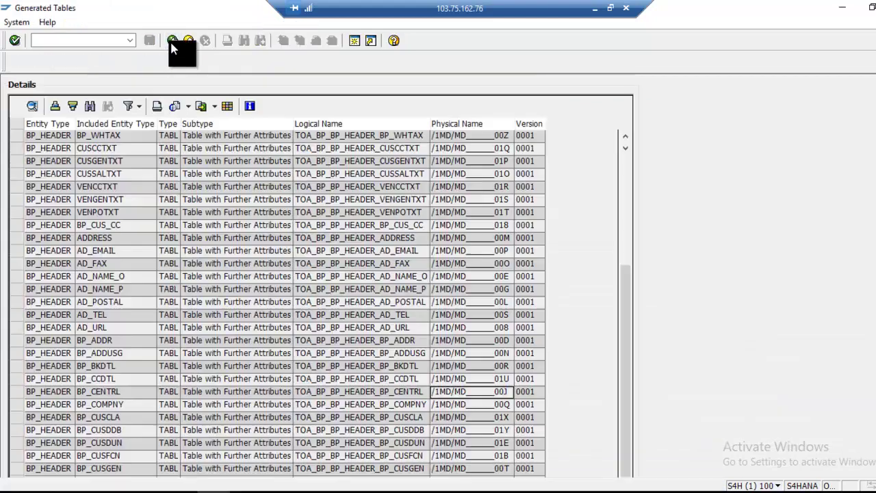
{"action": "left_click", "coordinate": [171, 36]}
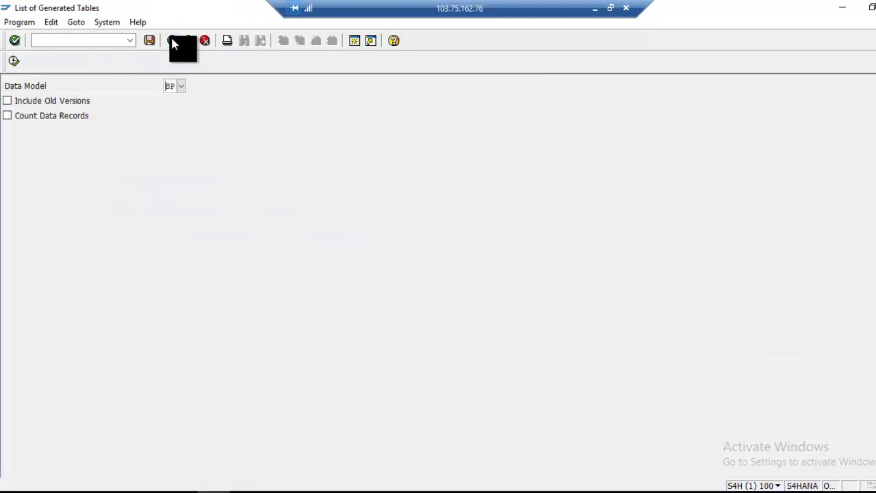
Step: Choose data model 0G and show the four G/L account records in staging table /1MD/MD_____057
{"action": "left_click", "coordinate": [181, 86]}
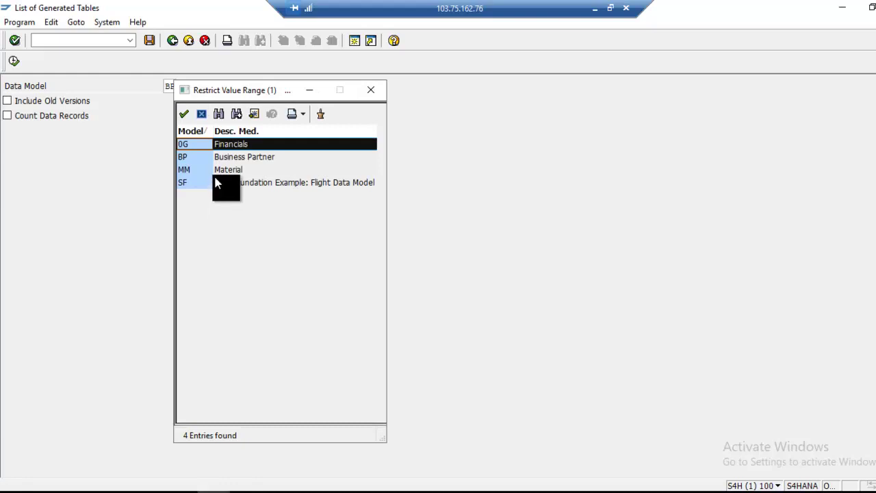
{"action": "double_click", "coordinate": [228, 146]}
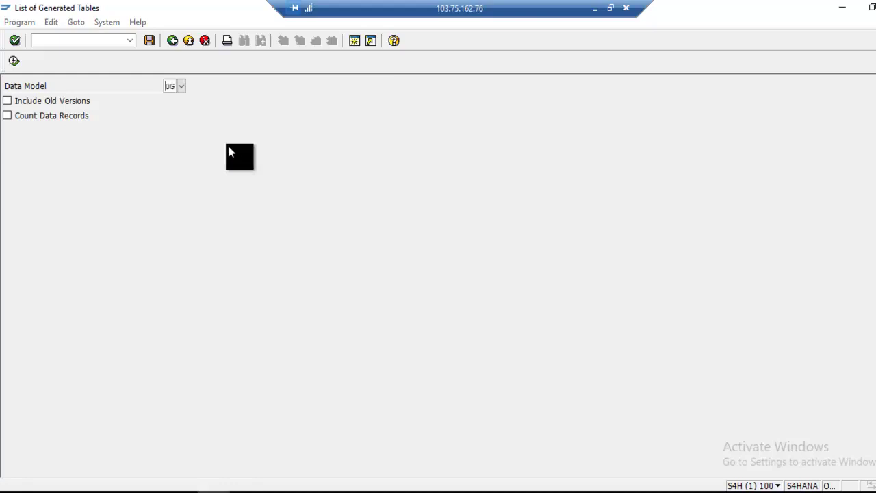
{"action": "left_click", "coordinate": [13, 61]}
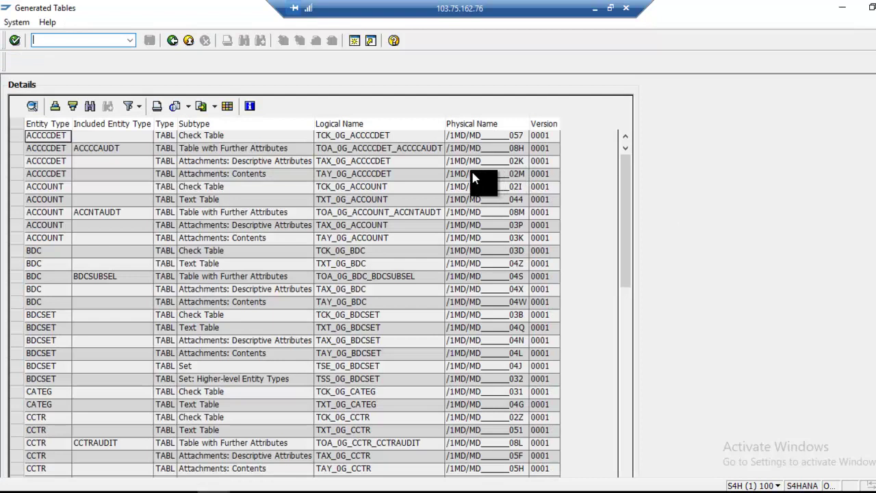
{"action": "left_click", "coordinate": [478, 137]}
{"action": "double_click", "coordinate": [479, 138]}
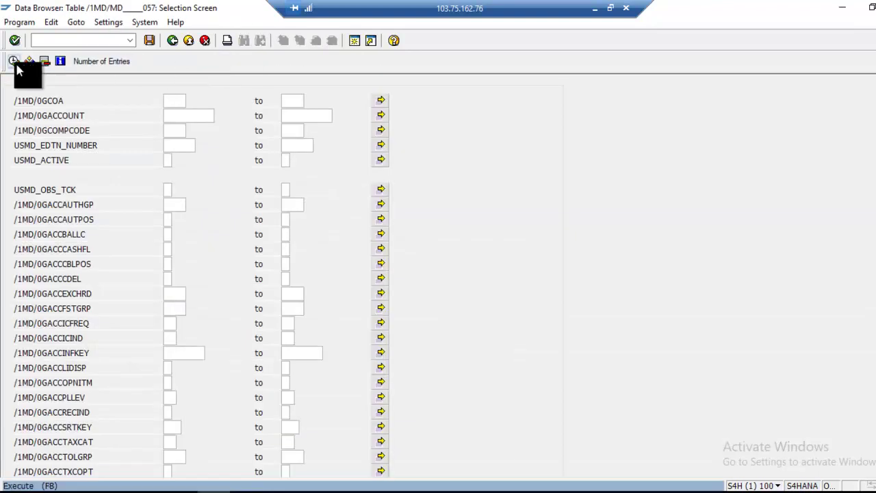
{"action": "left_click", "coordinate": [14, 61]}
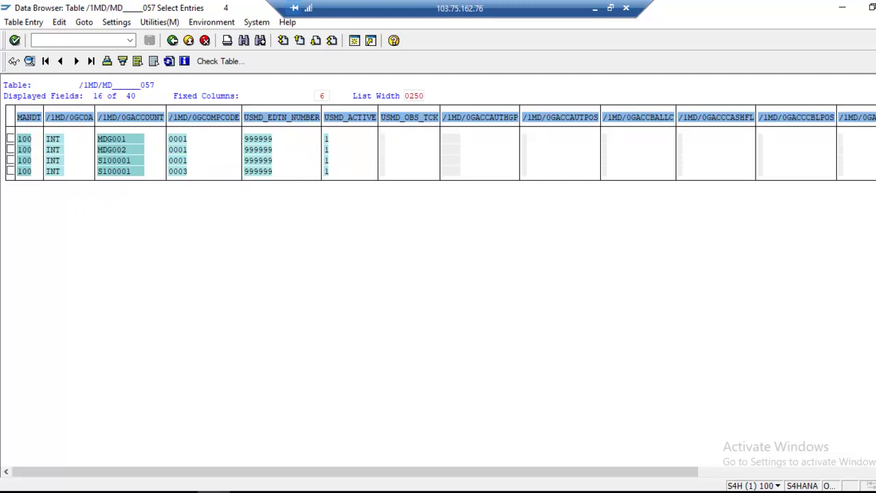
{"action": "scroll", "coordinate": [439, 144], "scroll_direction": "right", "scroll_amount": 3}
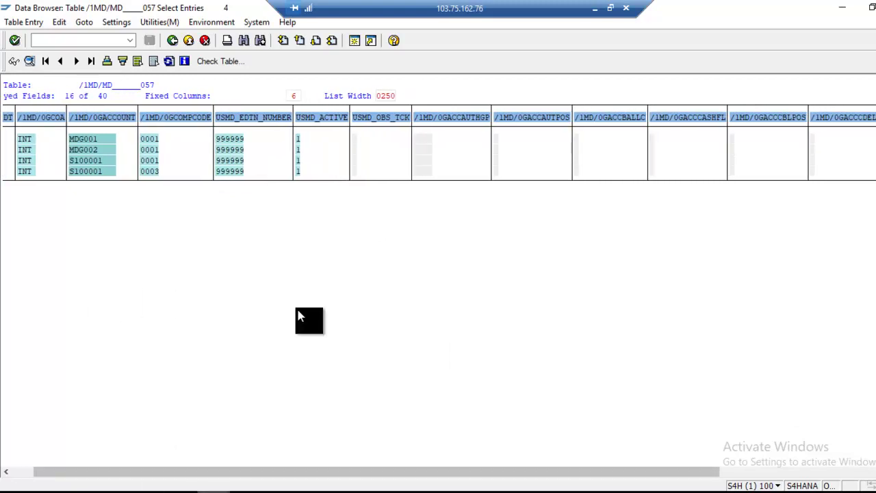
Step: Bring Excel back and highlight the Flex notes on period validation and FI module use
{"action": "left_click", "coordinate": [595, 8]}
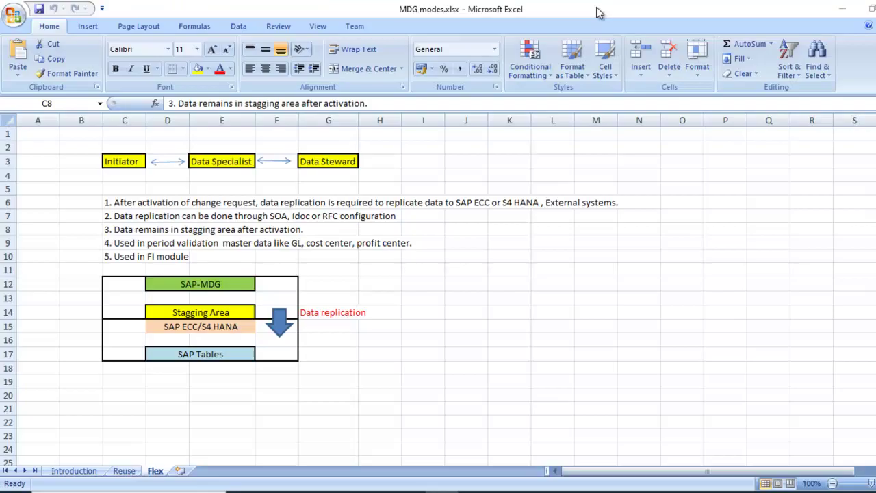
{"action": "left_click", "coordinate": [121, 243]}
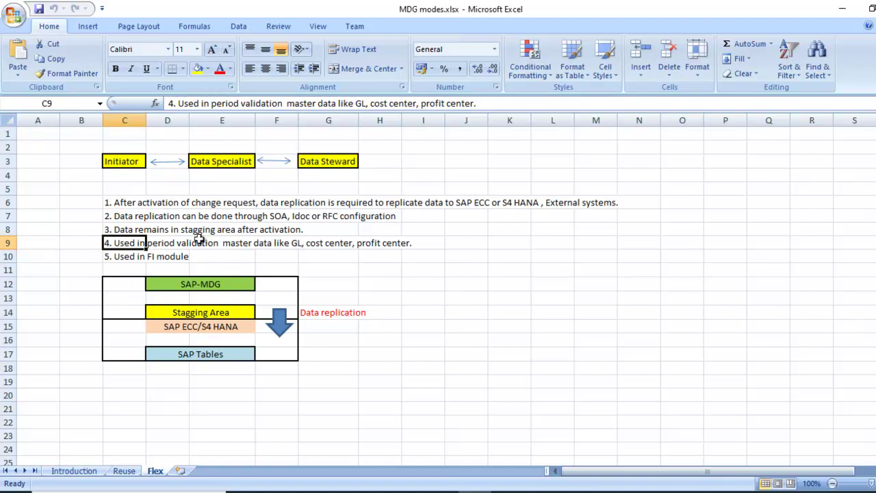
{"action": "left_click", "coordinate": [133, 261]}
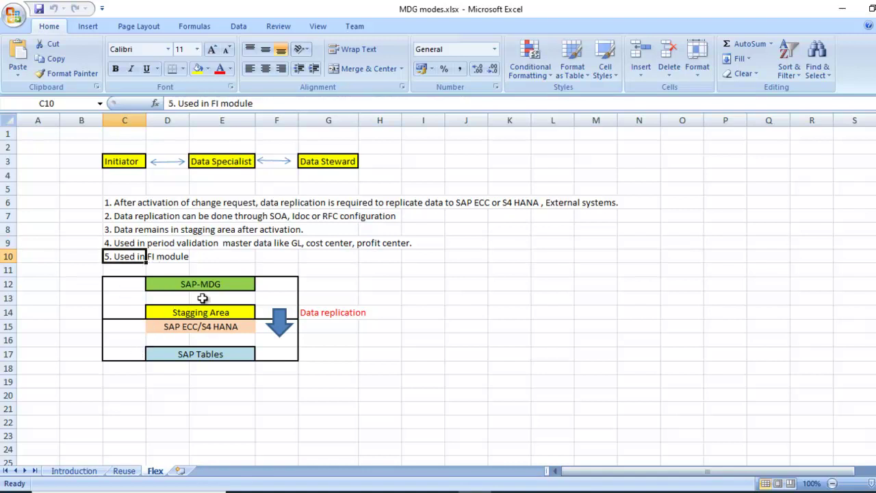
Step: Trace the Flex diagram: SAP-MDG, SAP ECC/S4 HANA, SAP Tables and the Data replication label
{"action": "left_click", "coordinate": [245, 290]}
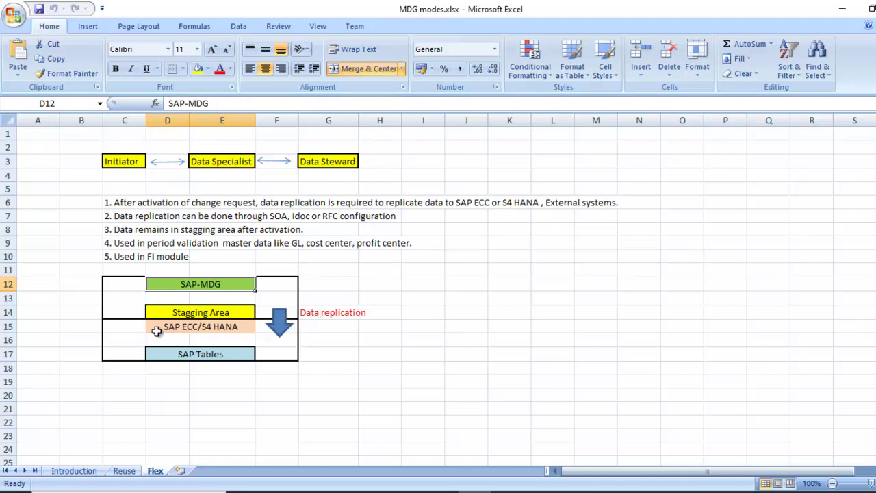
{"action": "left_click", "coordinate": [203, 327]}
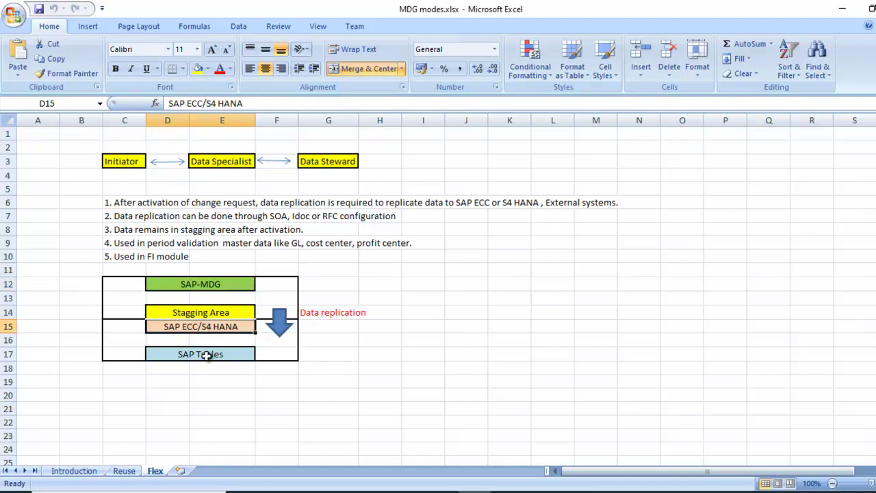
{"action": "left_click", "coordinate": [206, 356]}
{"action": "left_click", "coordinate": [335, 316]}
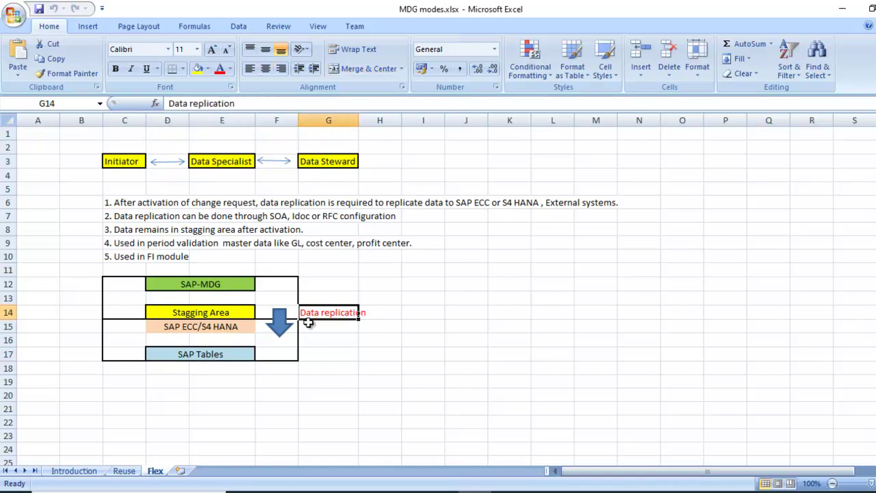